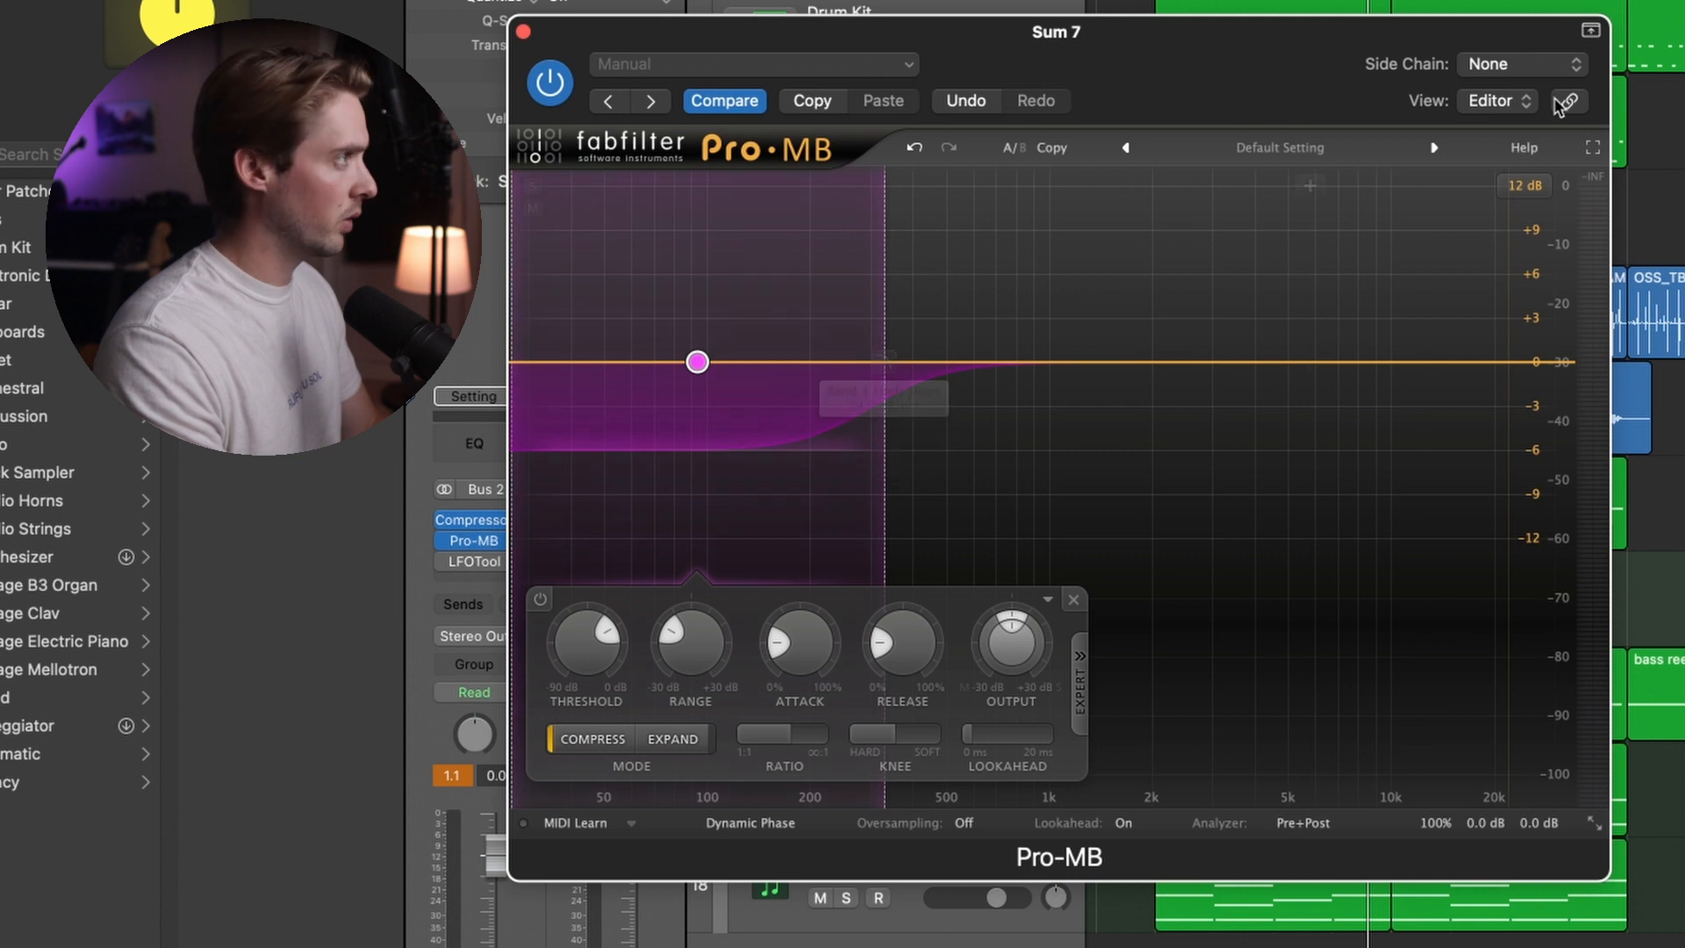
Set the Sum 7 Pro-MB side chain source to Inst 1 and switch the low band to external side chain
mouse_move(1523, 106)
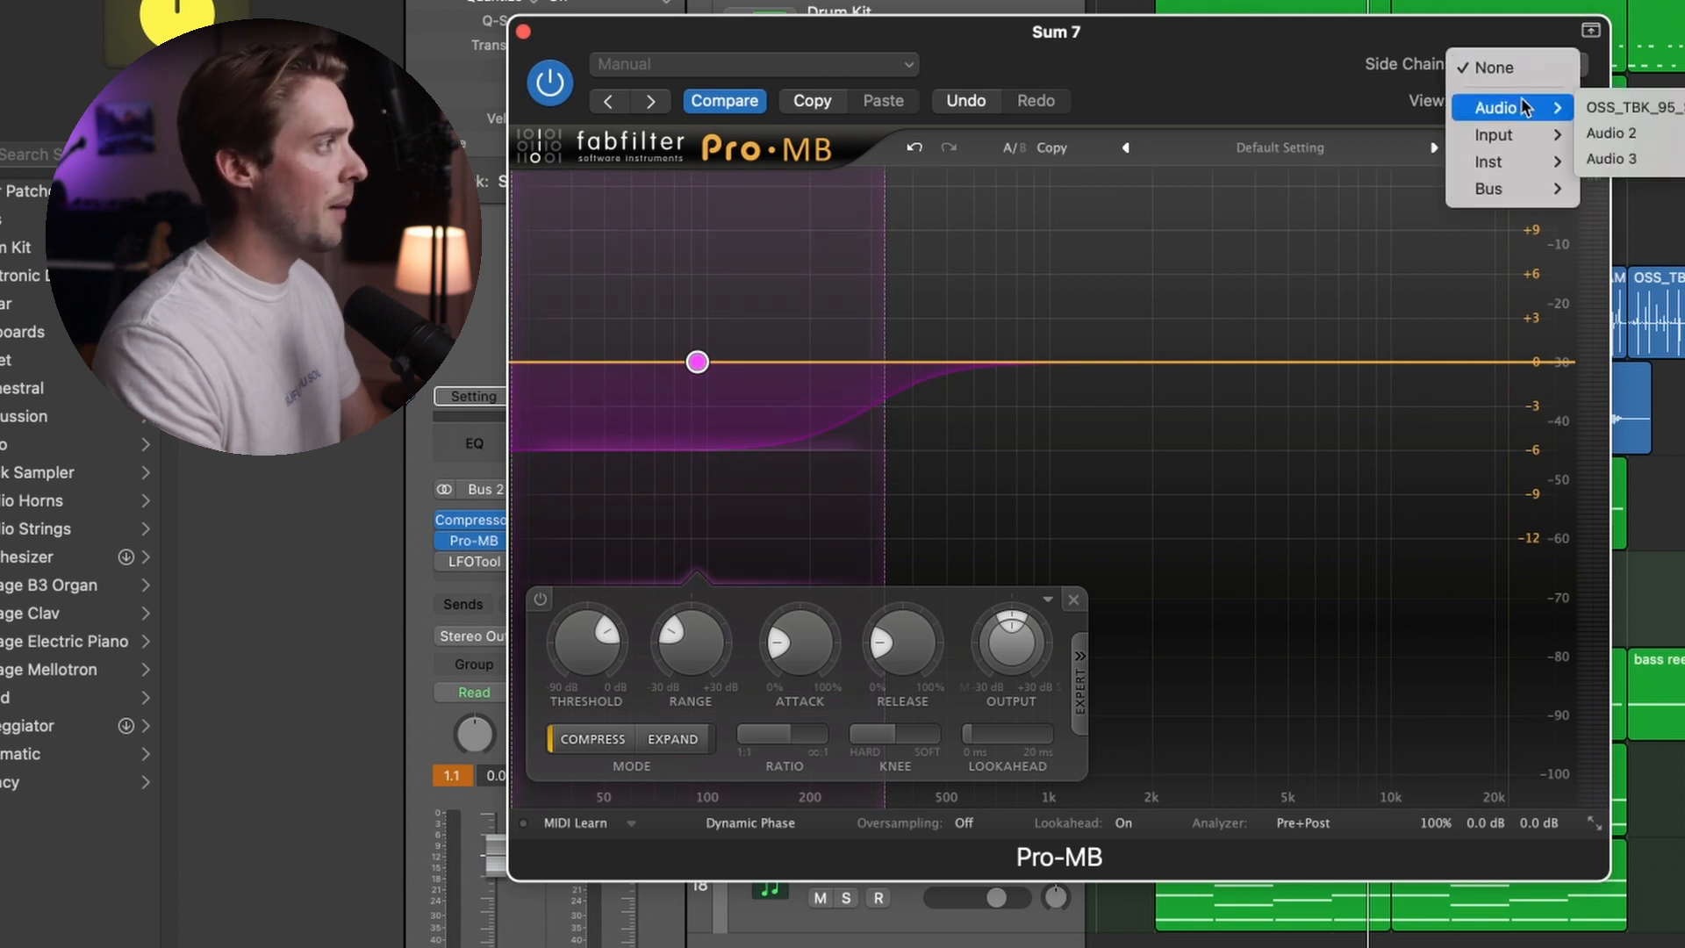
mouse_move(1525, 164)
left_click(1430, 220)
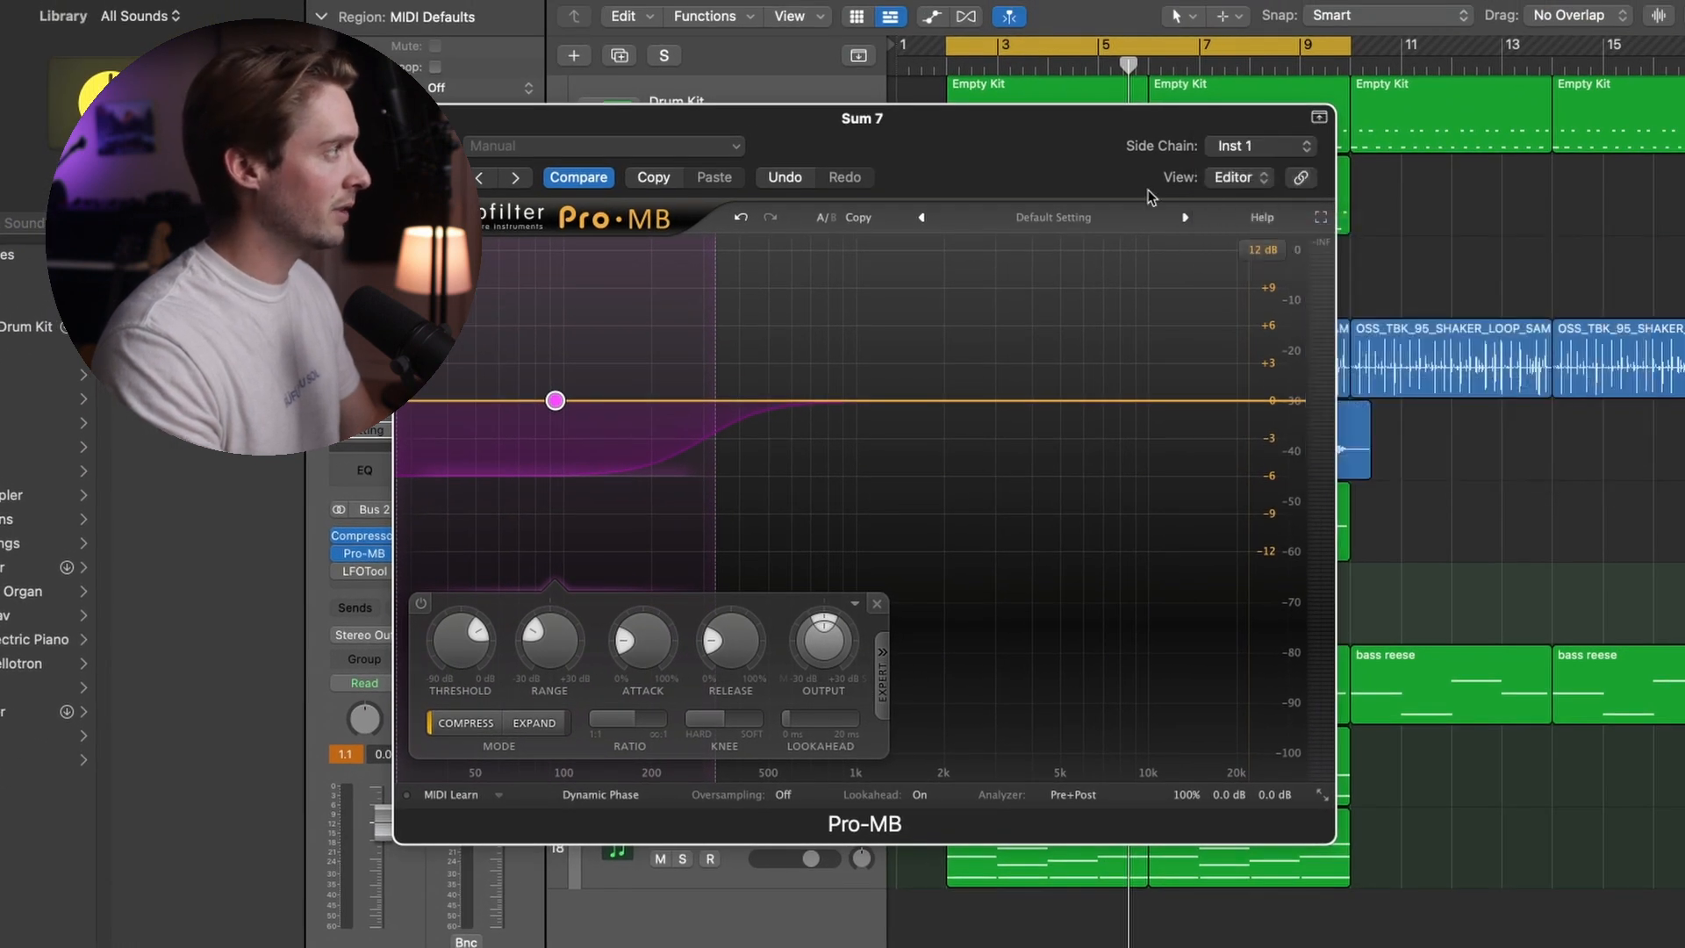
left_click_drag(1068, 158, 1231, 121)
left_click(1058, 623)
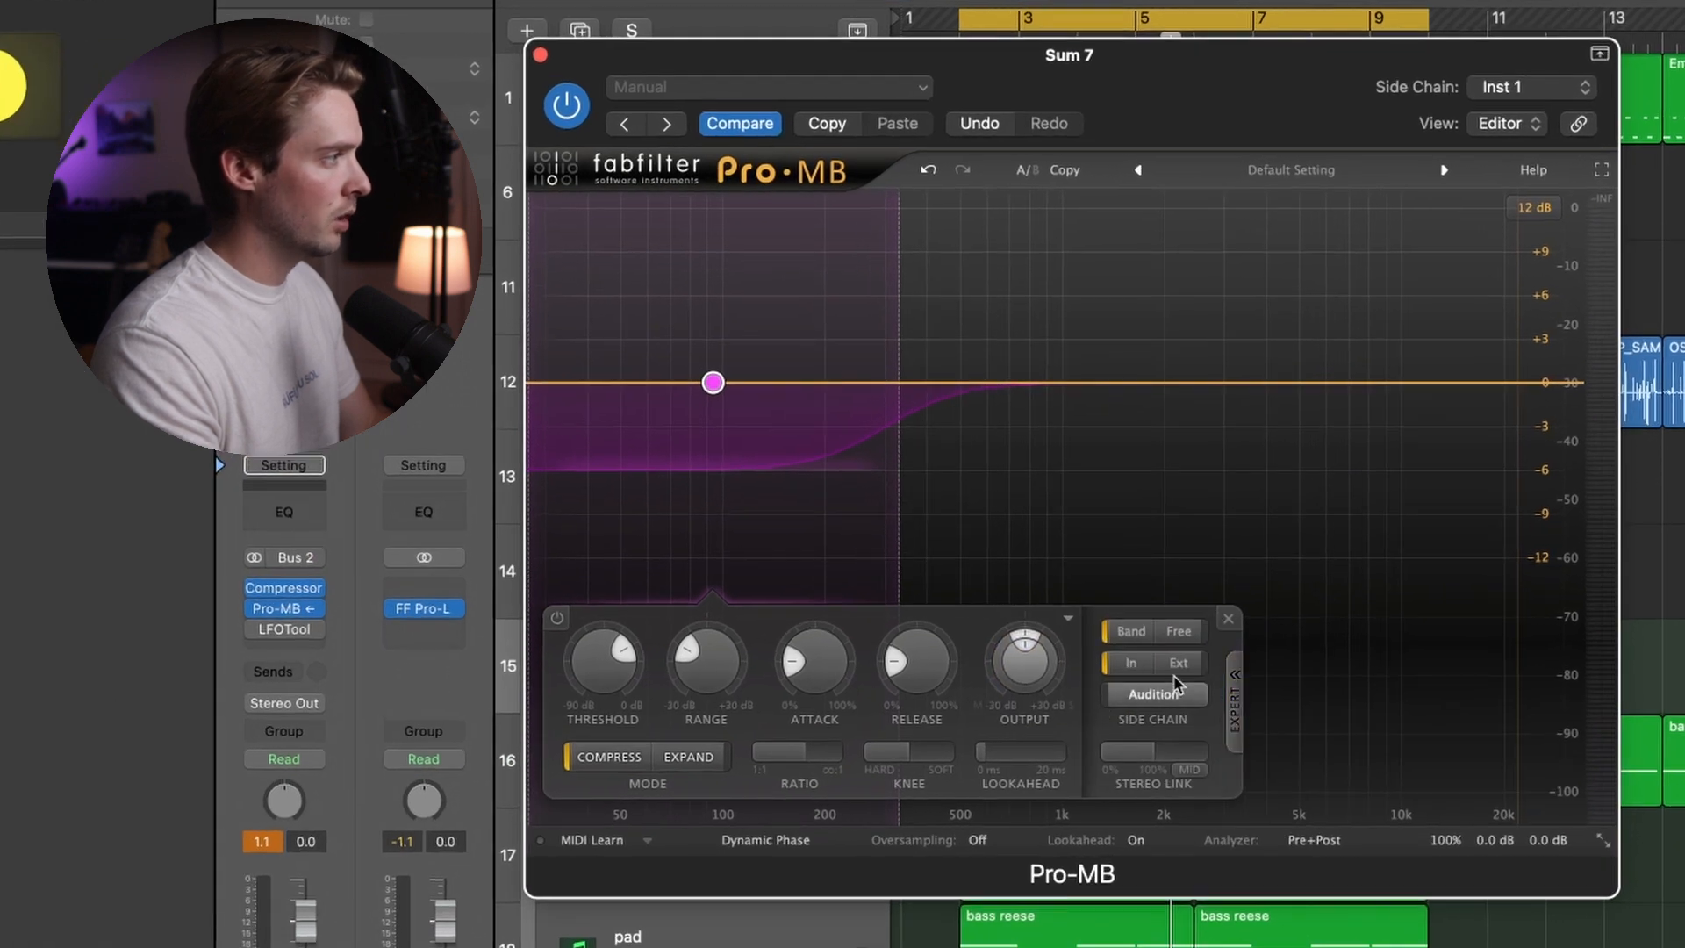
left_click(1179, 664)
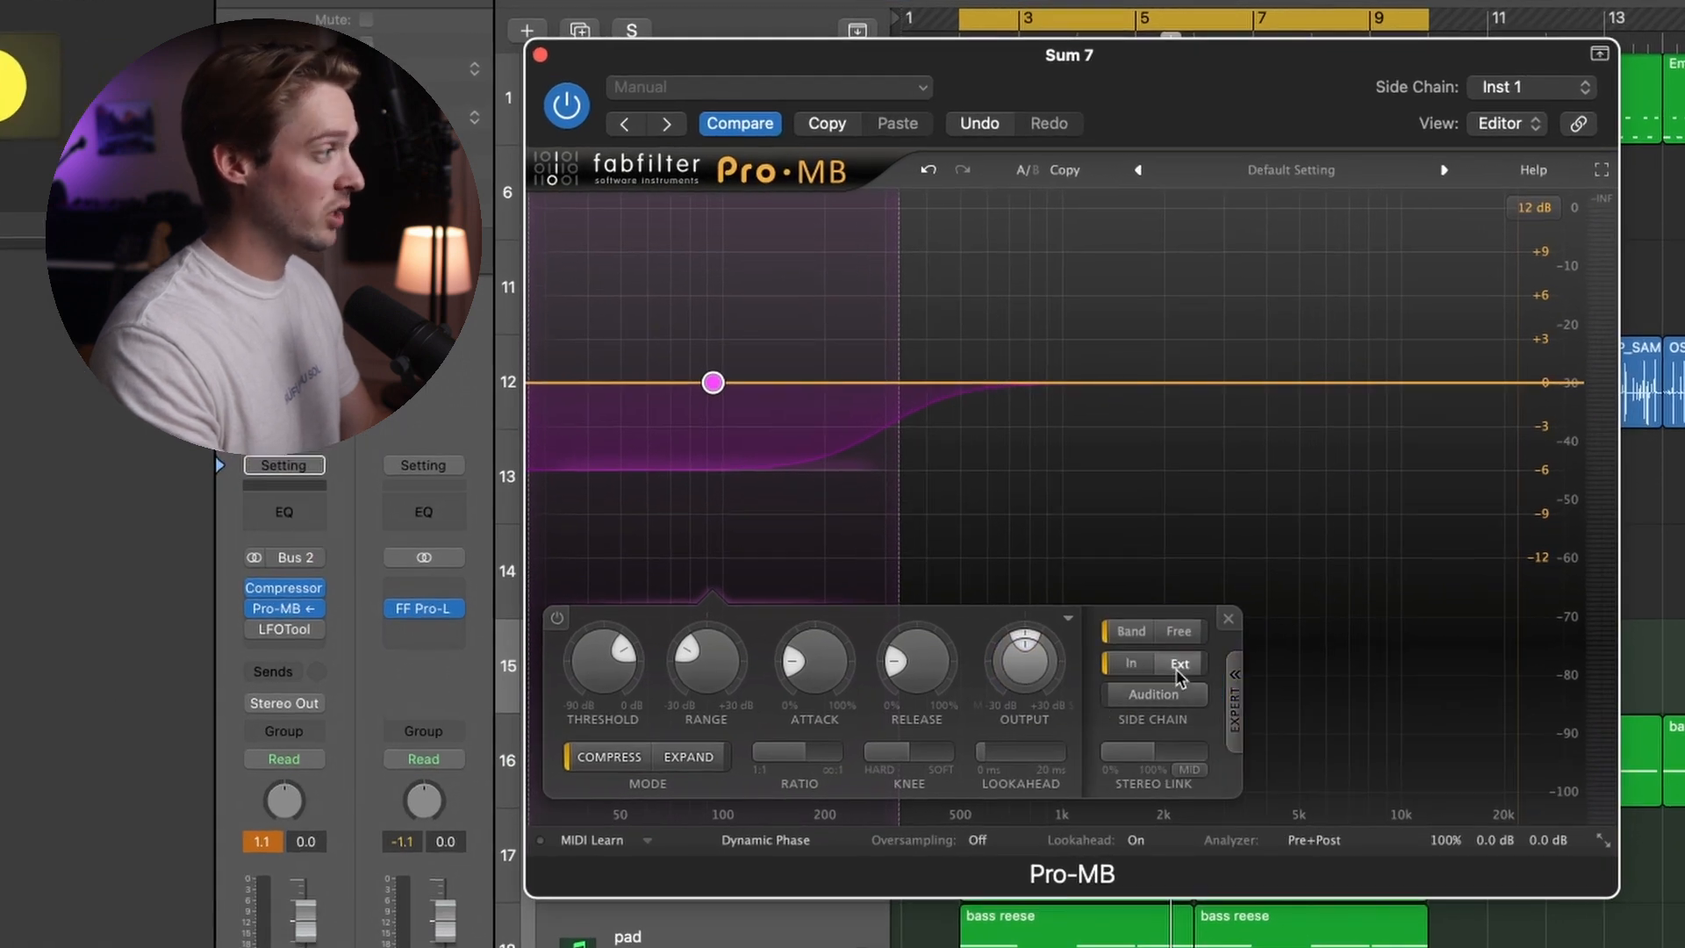
During playback, set the low band's threshold to about -19.6 dB with a deeper range and longer release, and close Pro-MB
key("space")
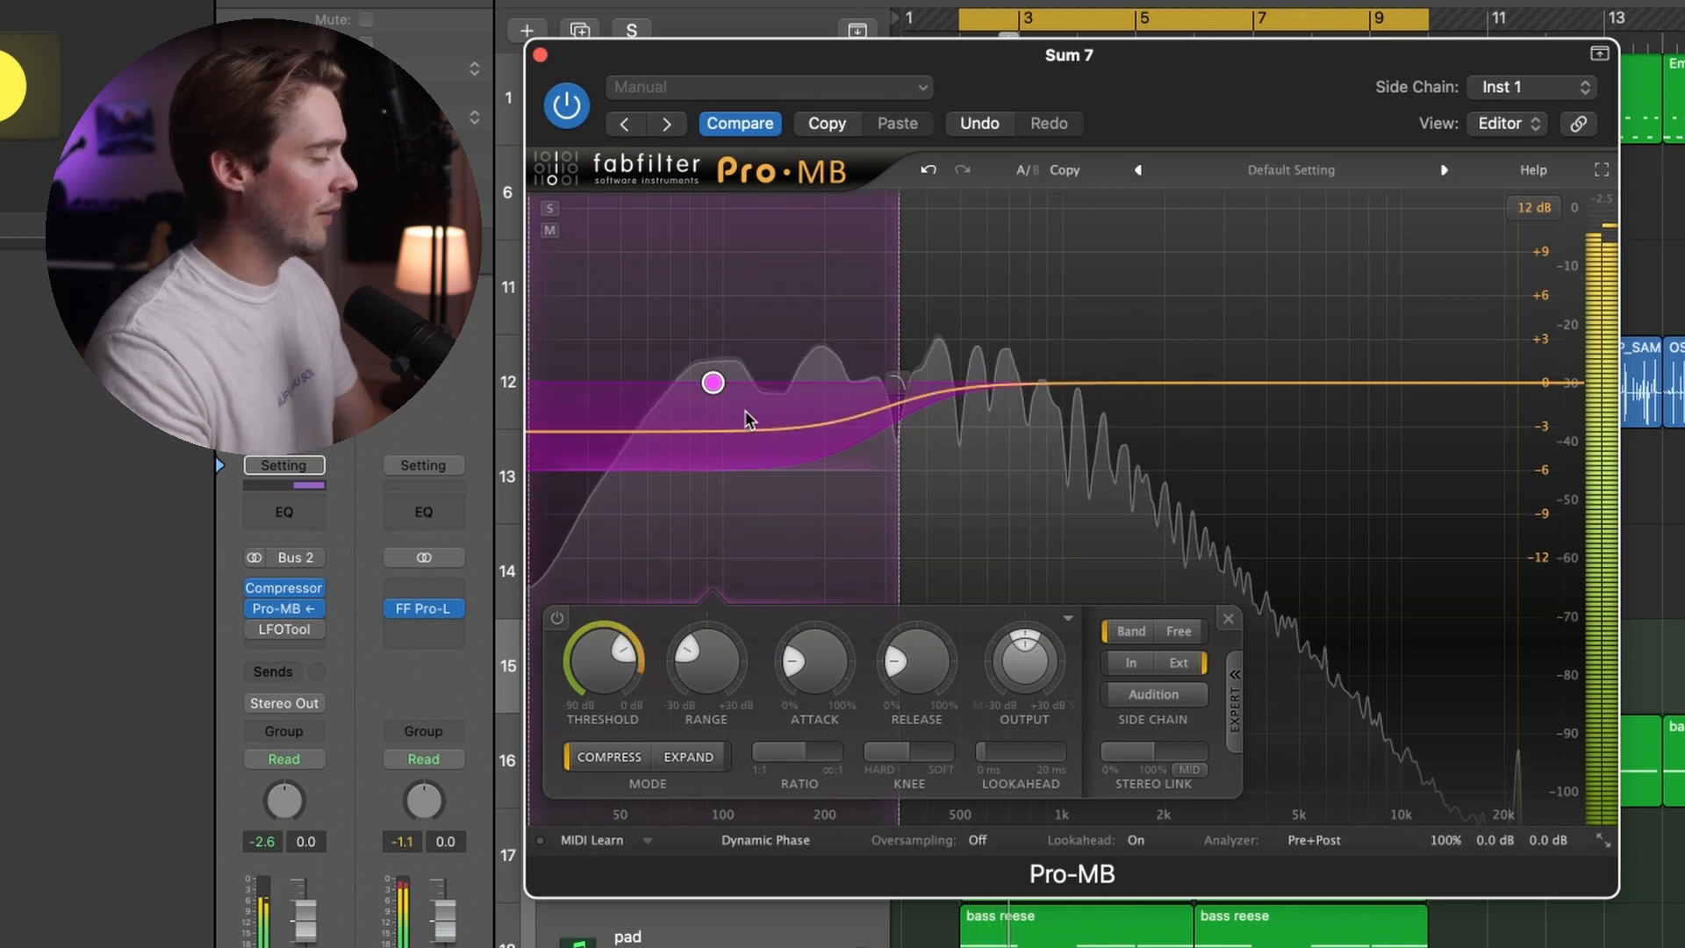
mouse_move(602, 670)
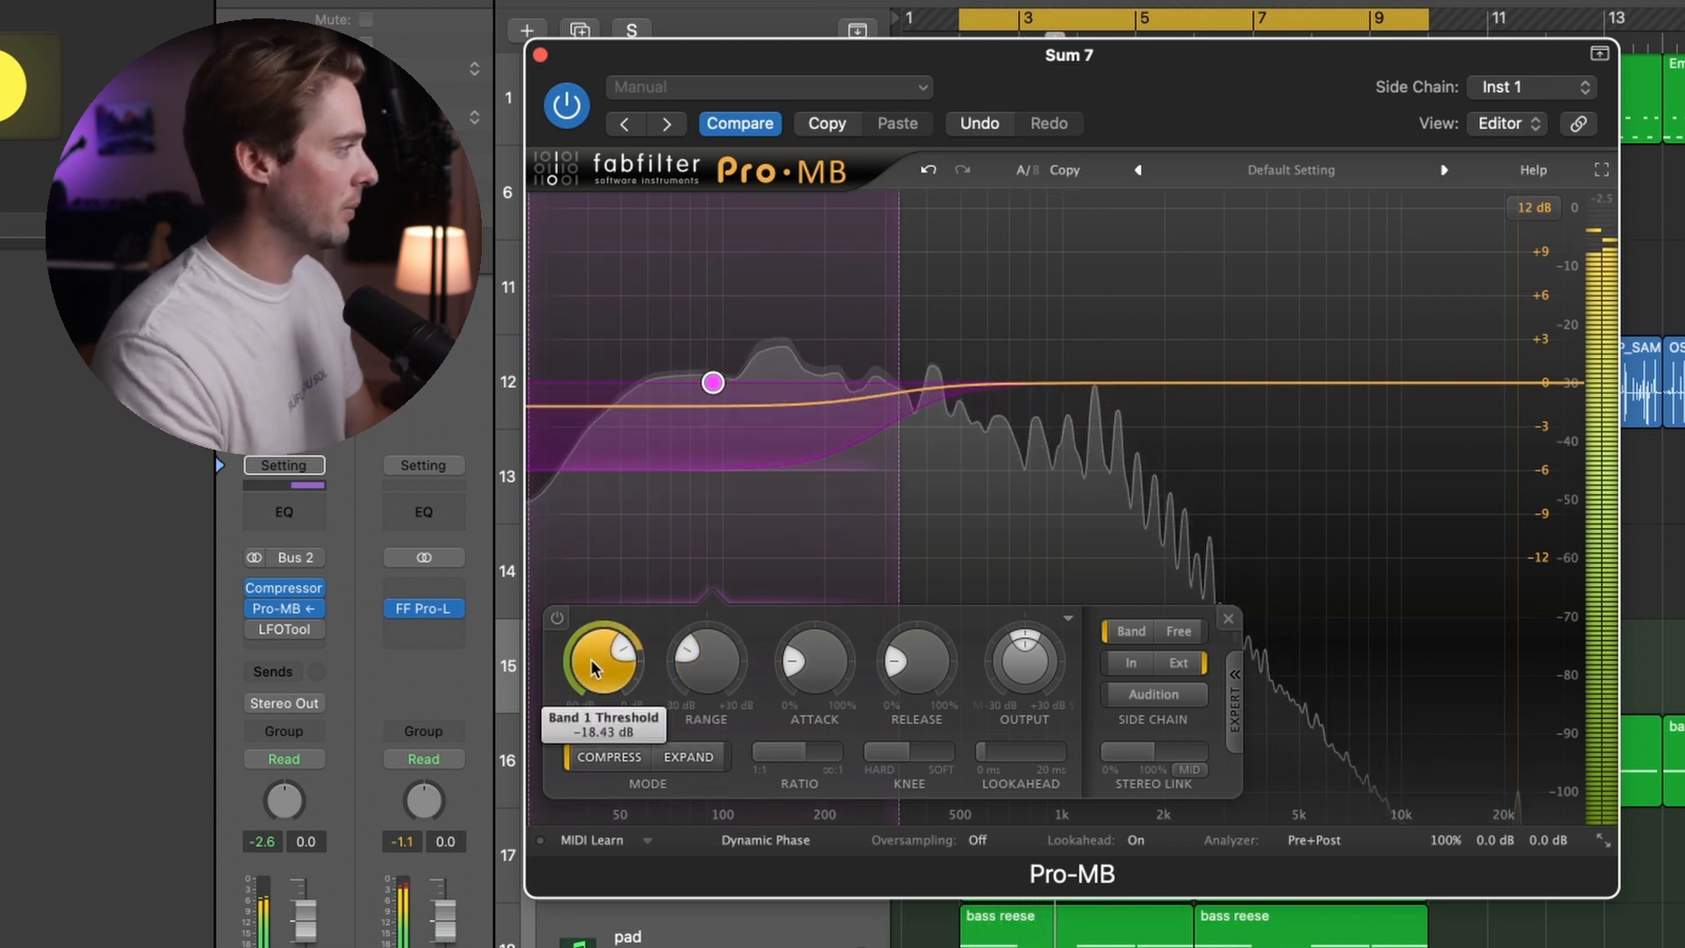
mouse_move(729, 689)
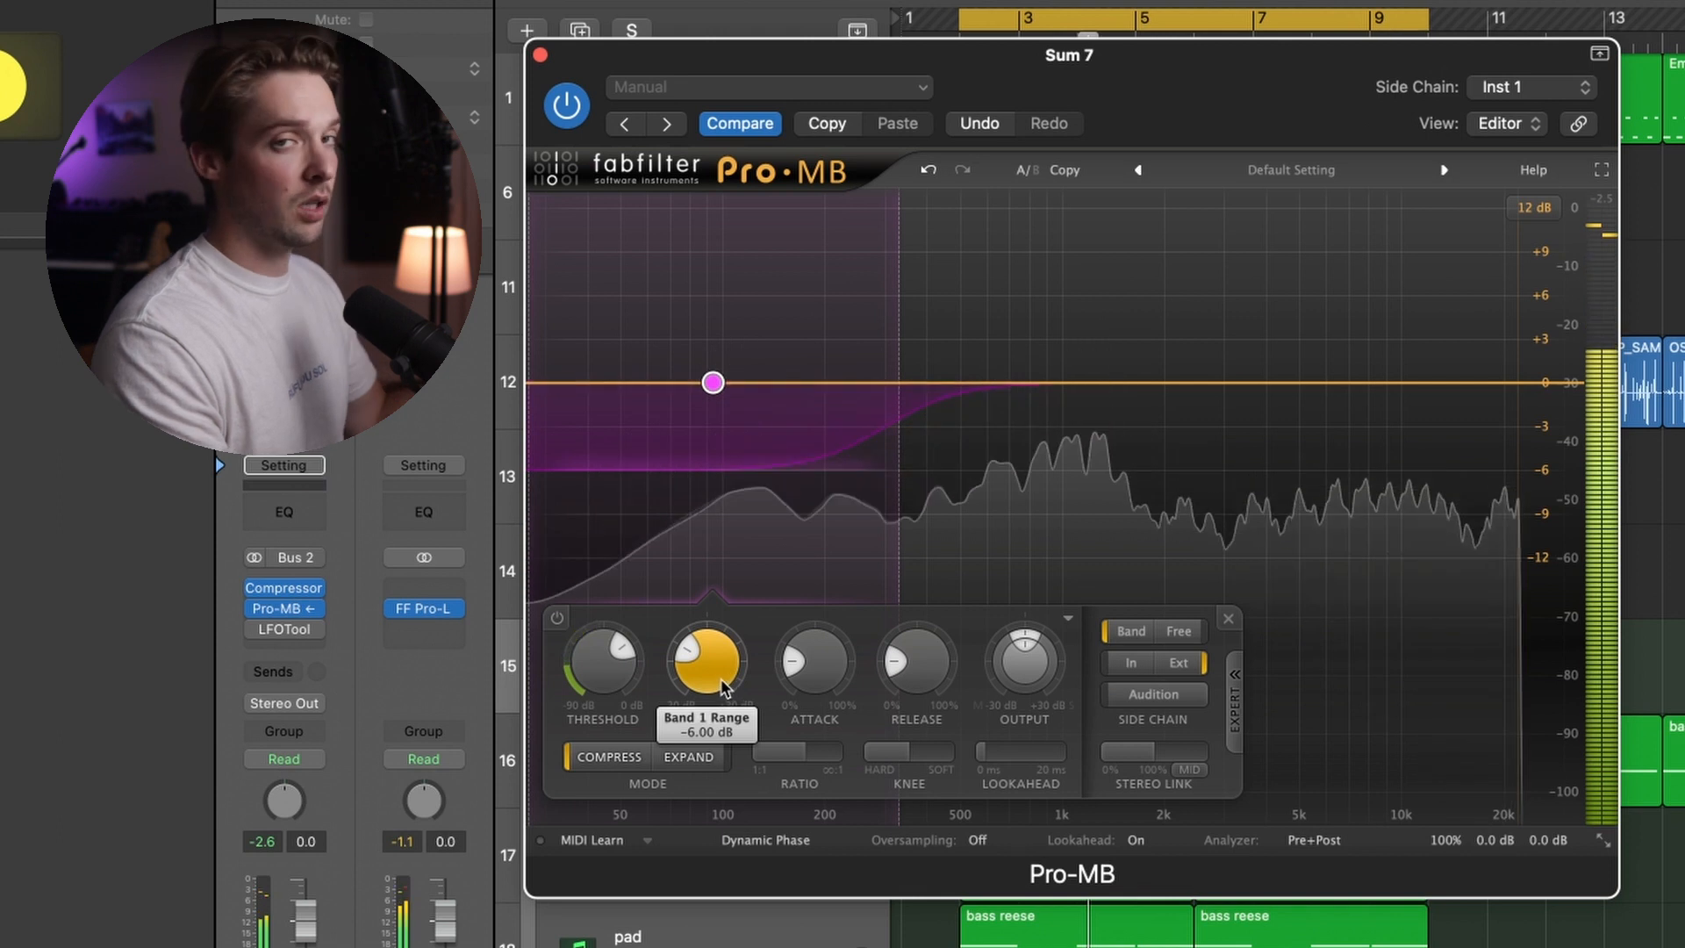
mouse_move(844, 624)
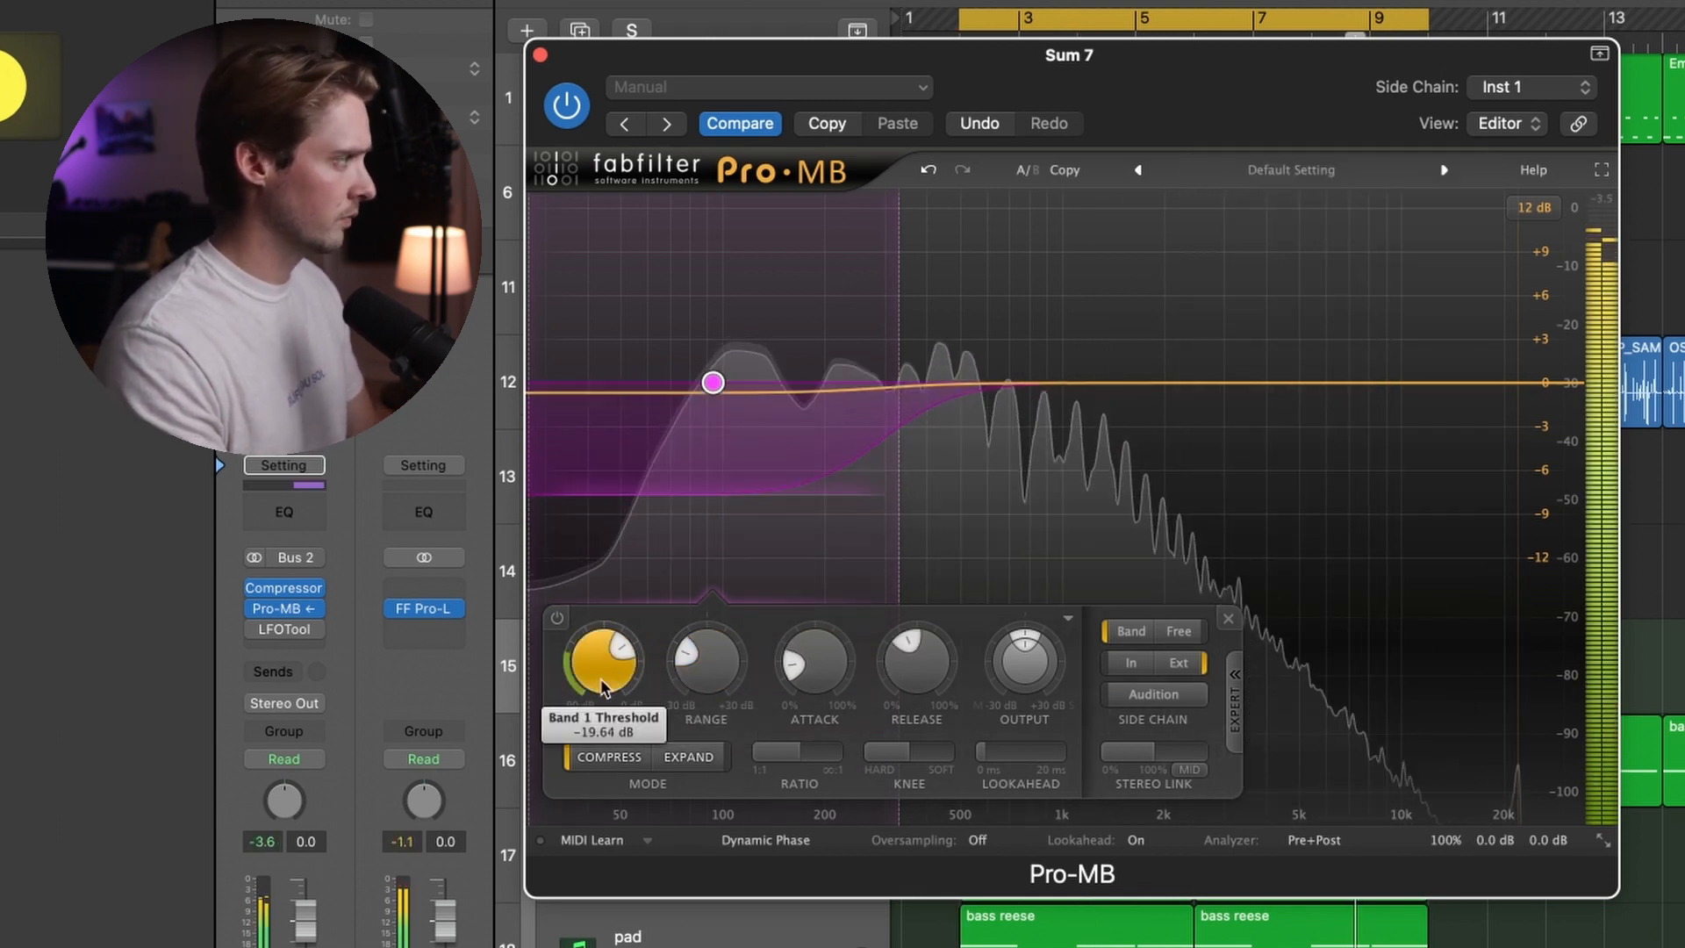
left_click(540, 55)
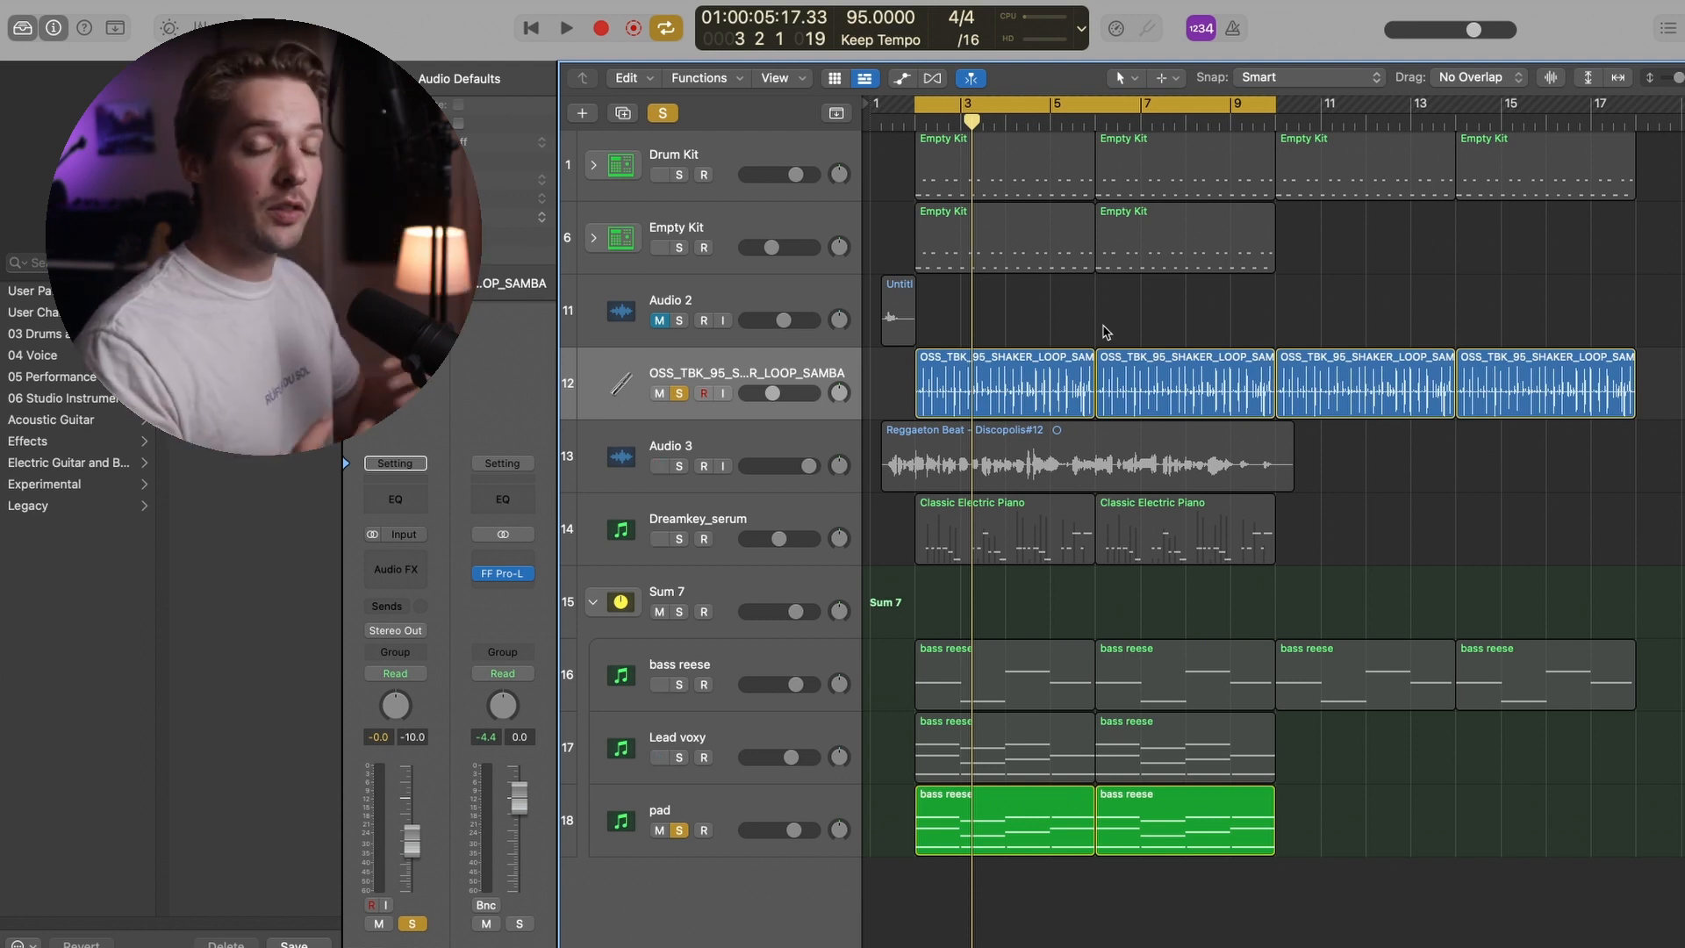
Duplicate the shaker loop track with two of its regions and route the duplicate, Audio 4, to No Output
left_click(745, 452)
left_click(748, 373)
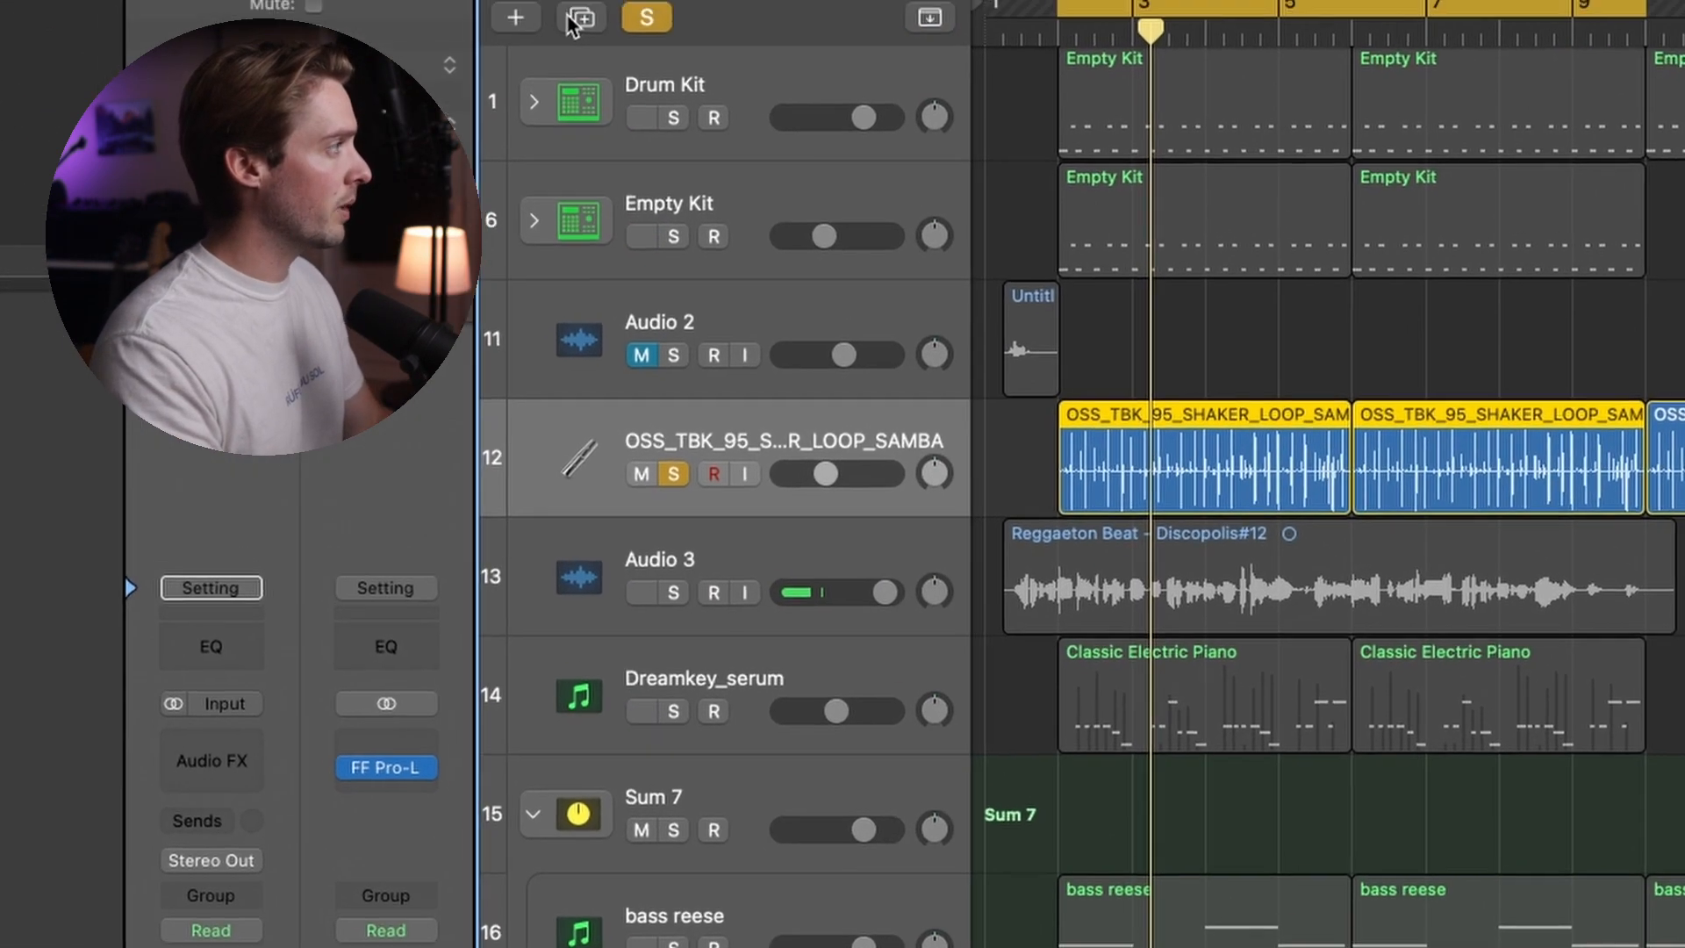
left_click(570, 18)
left_click_drag(1524, 371, 1264, 575)
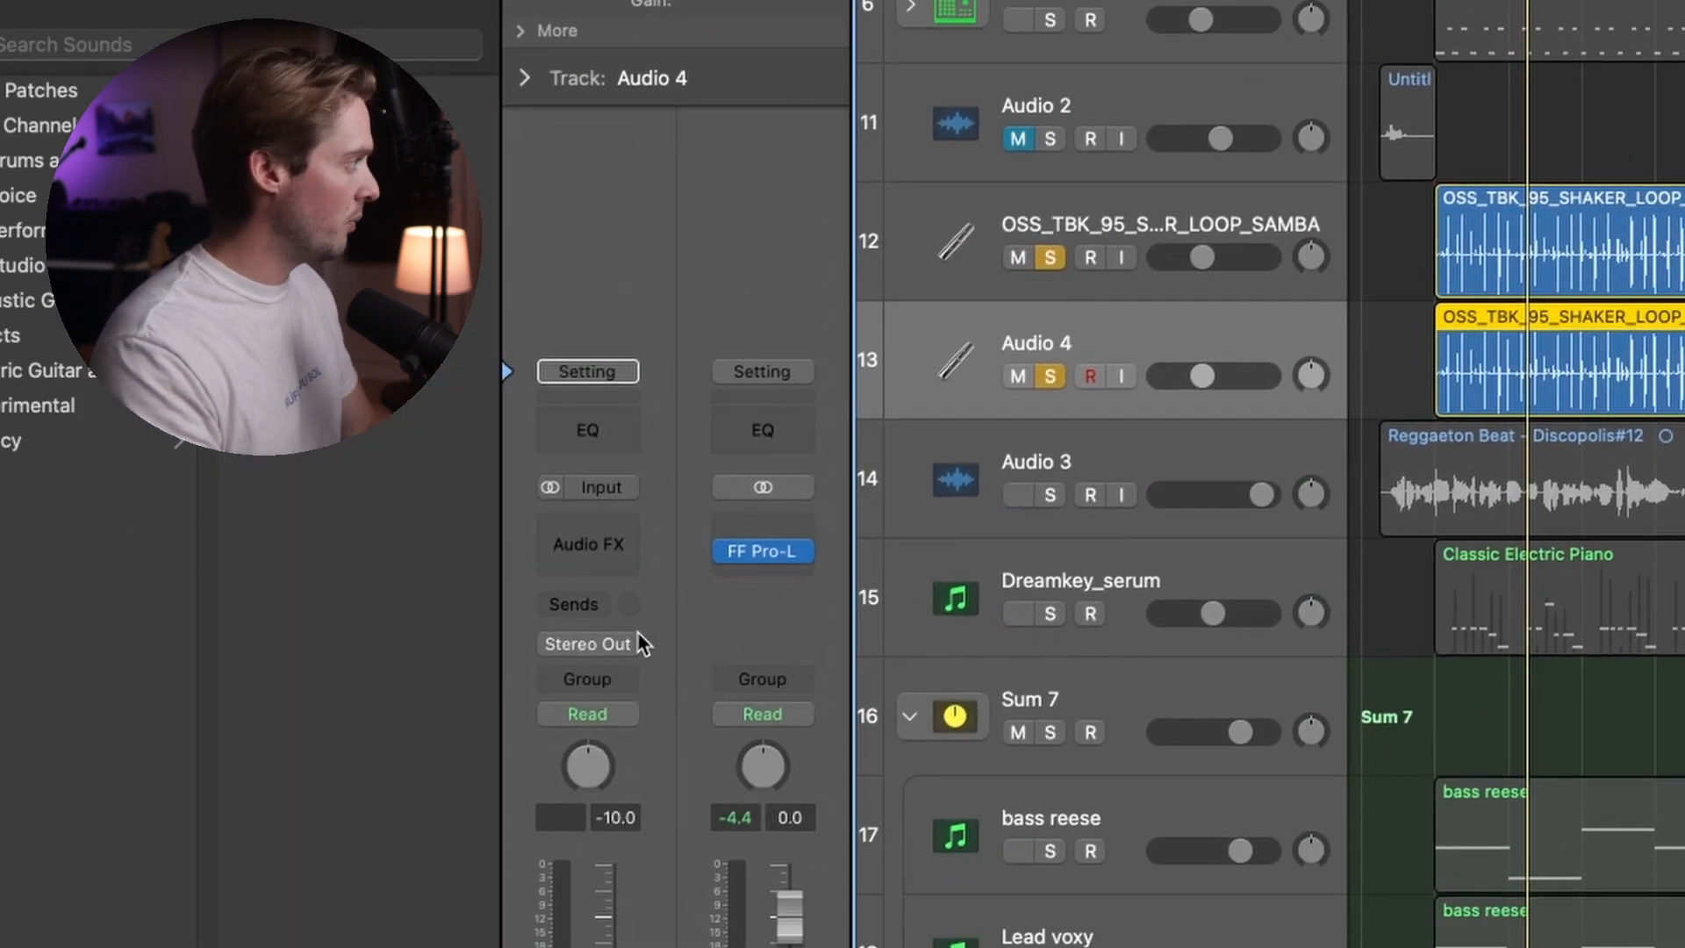
left_click(617, 642)
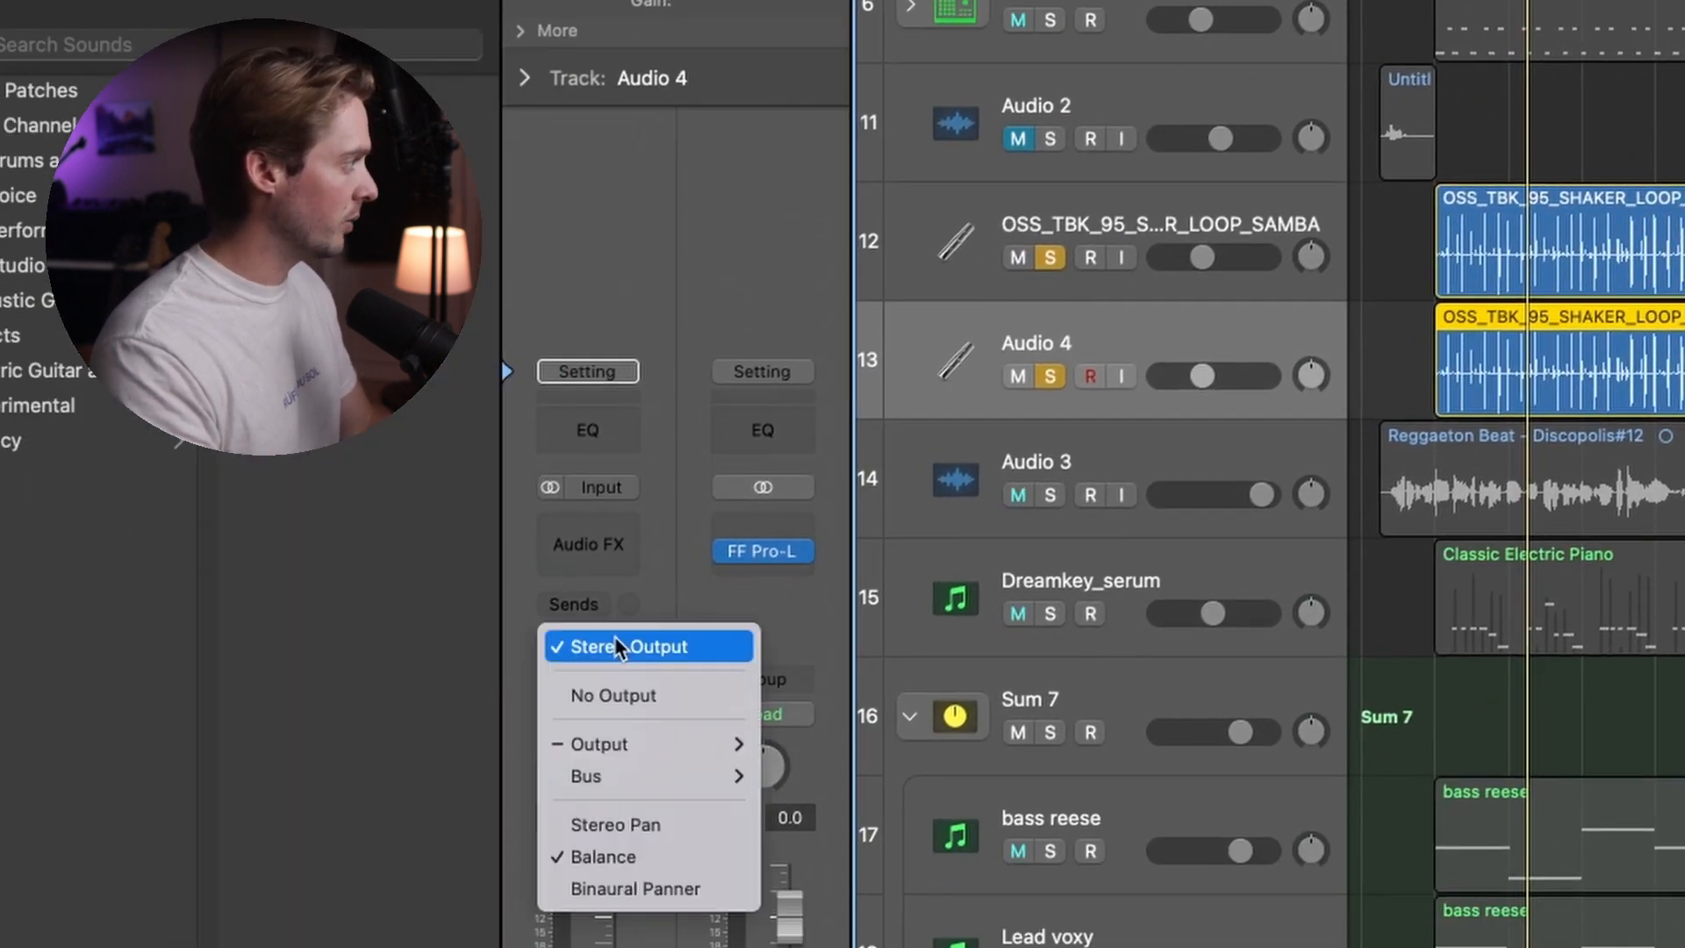
left_click(645, 695)
Insert a stereo Compressor on the pad track and set its side chain source to Audio 4
scroll(1097, 474, "down", 2)
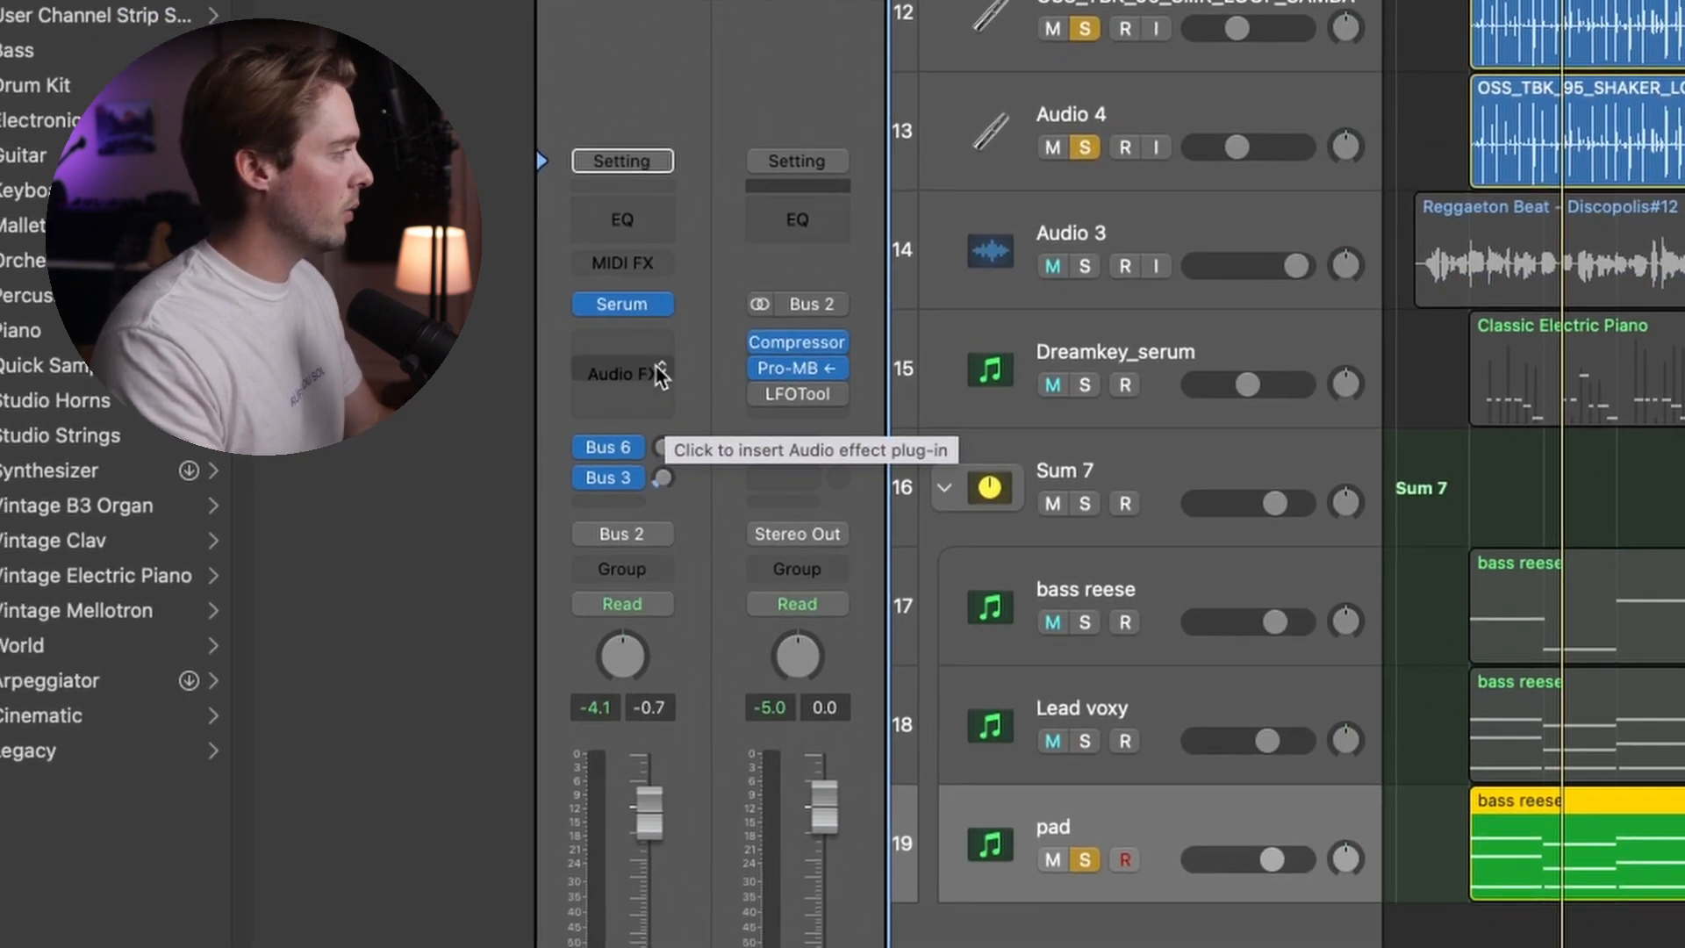
left_click(625, 481)
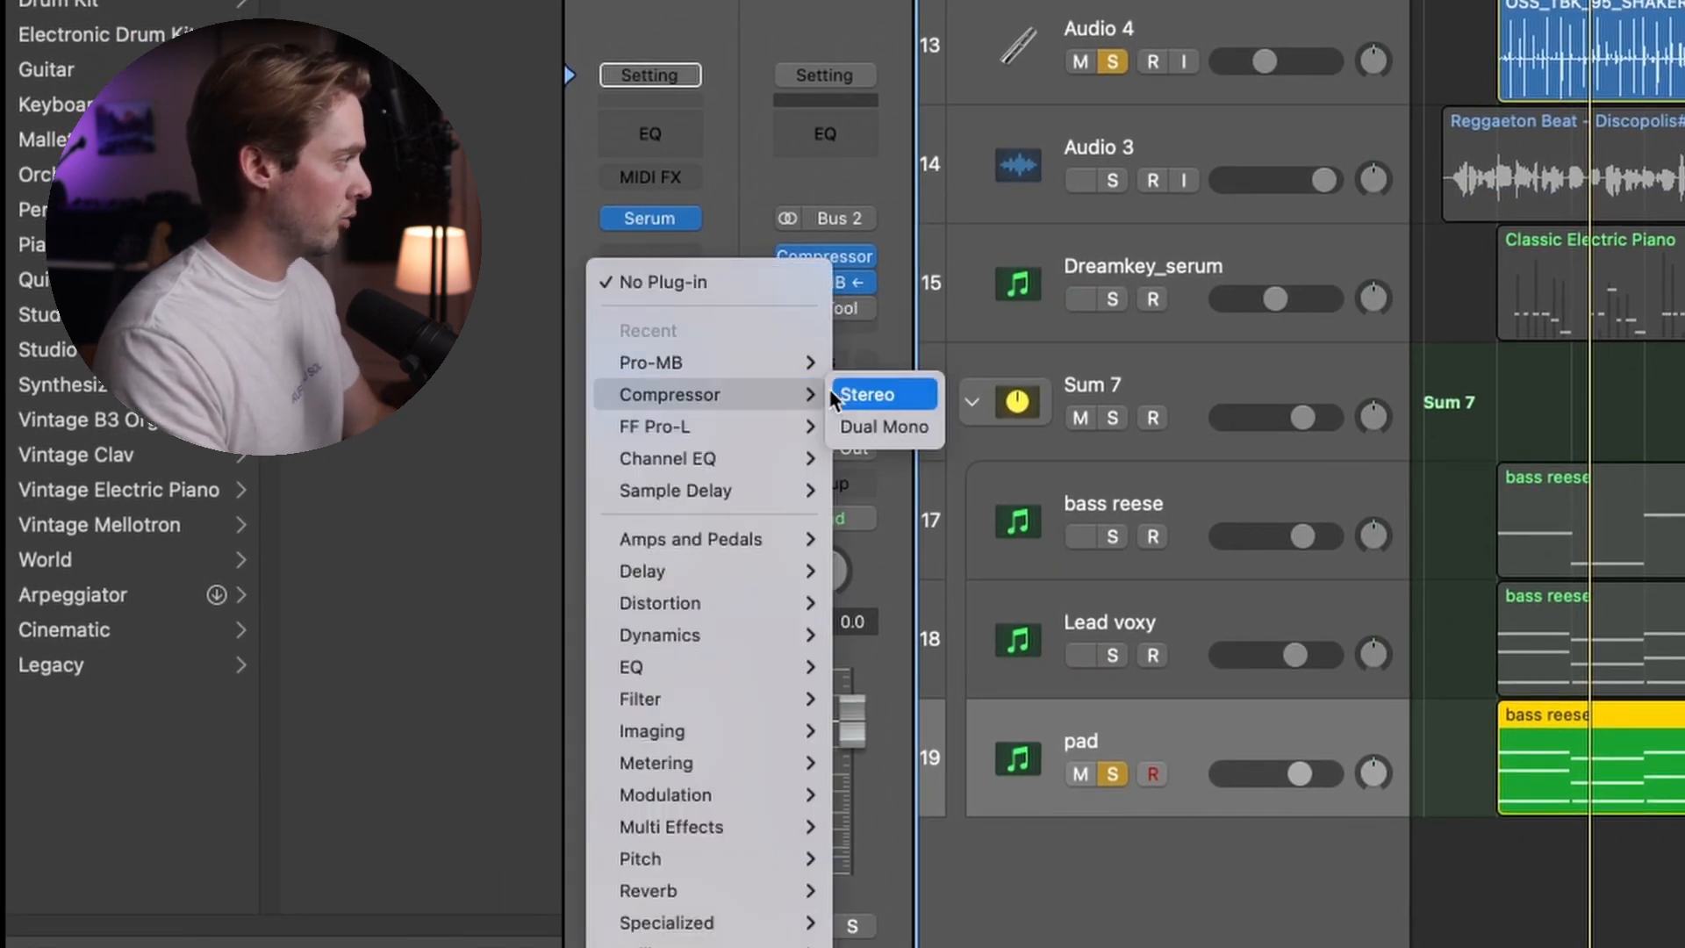
left_click(830, 388)
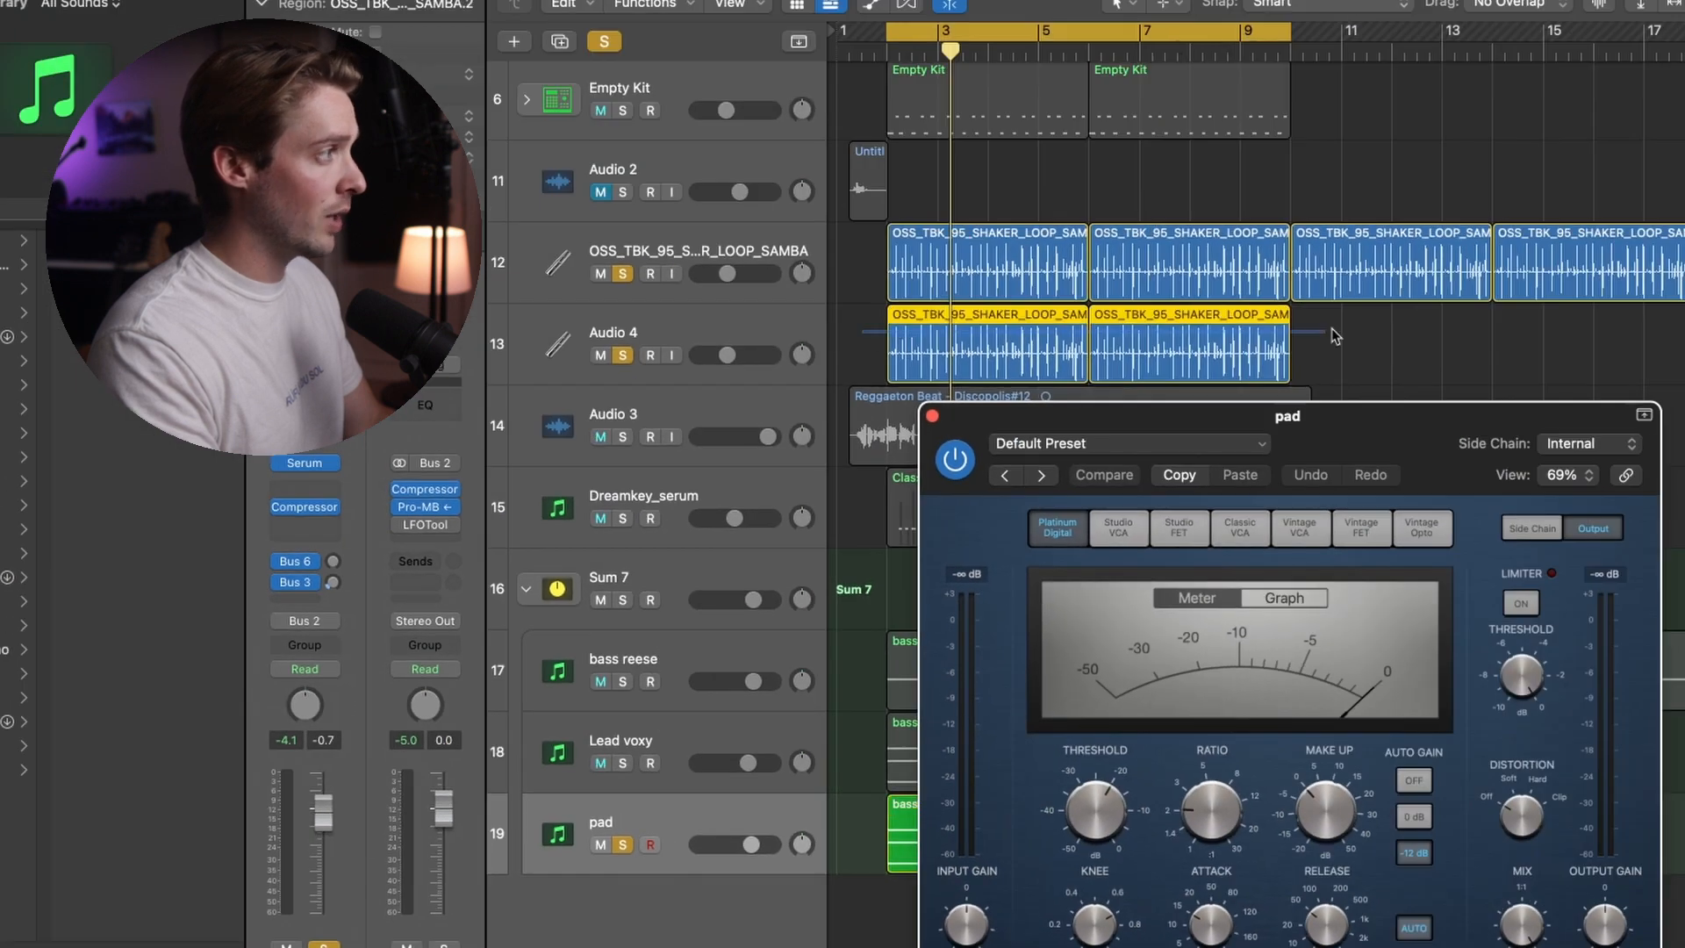
left_click(1229, 355)
left_click(1555, 450)
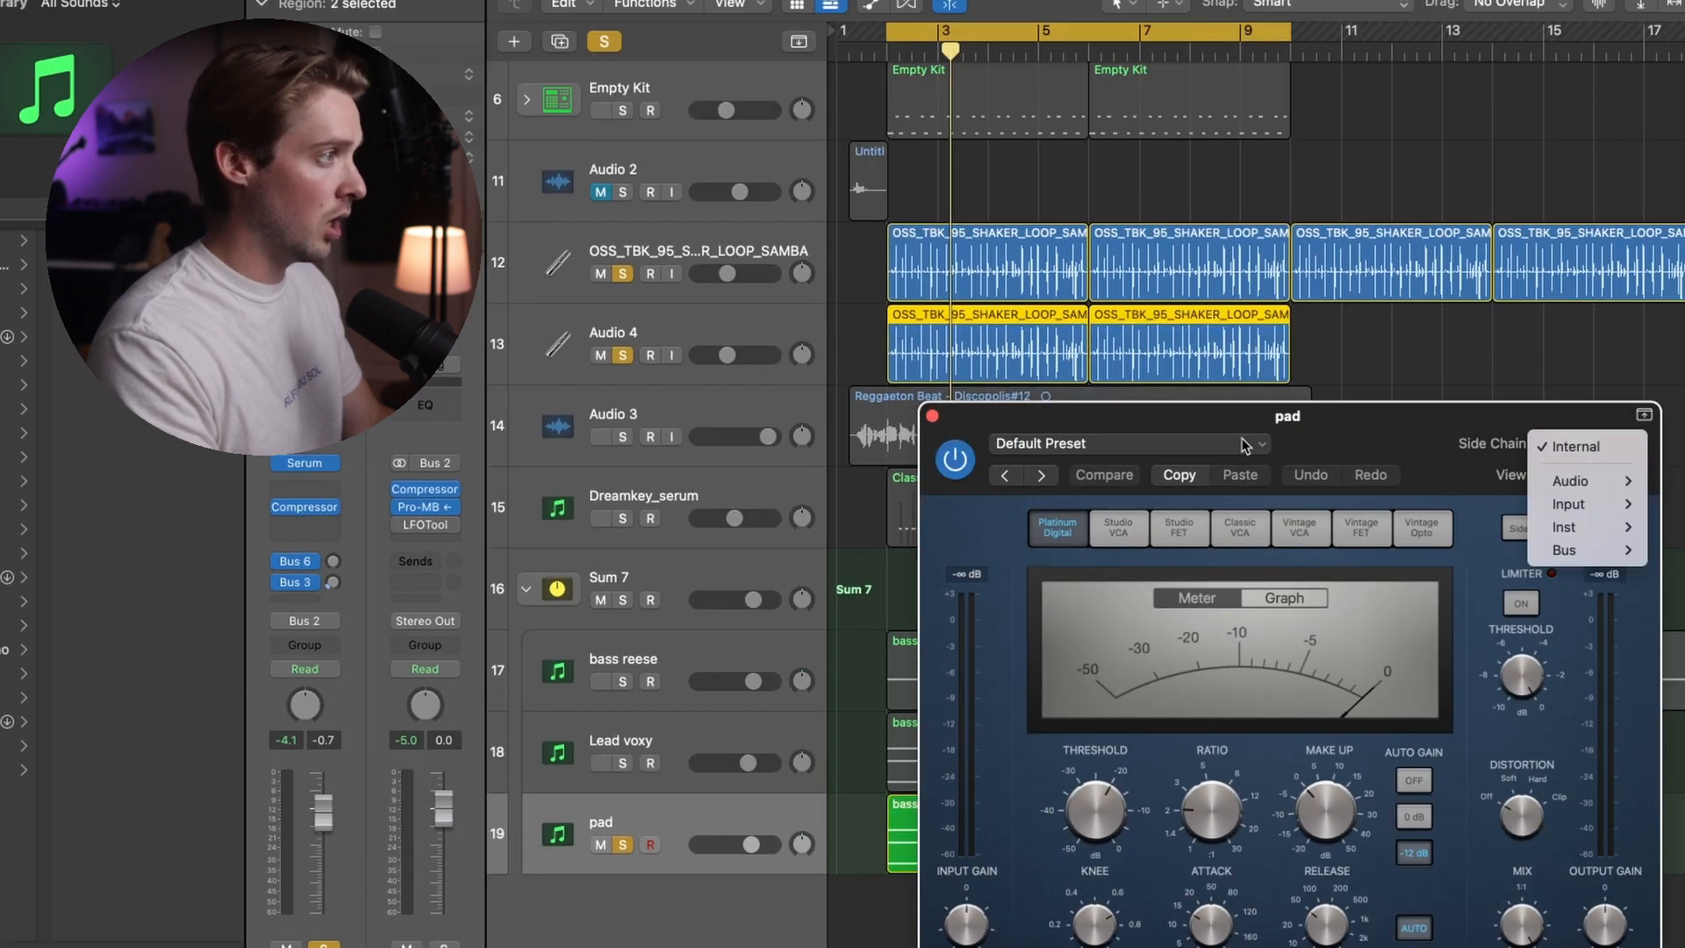
mouse_move(1542, 476)
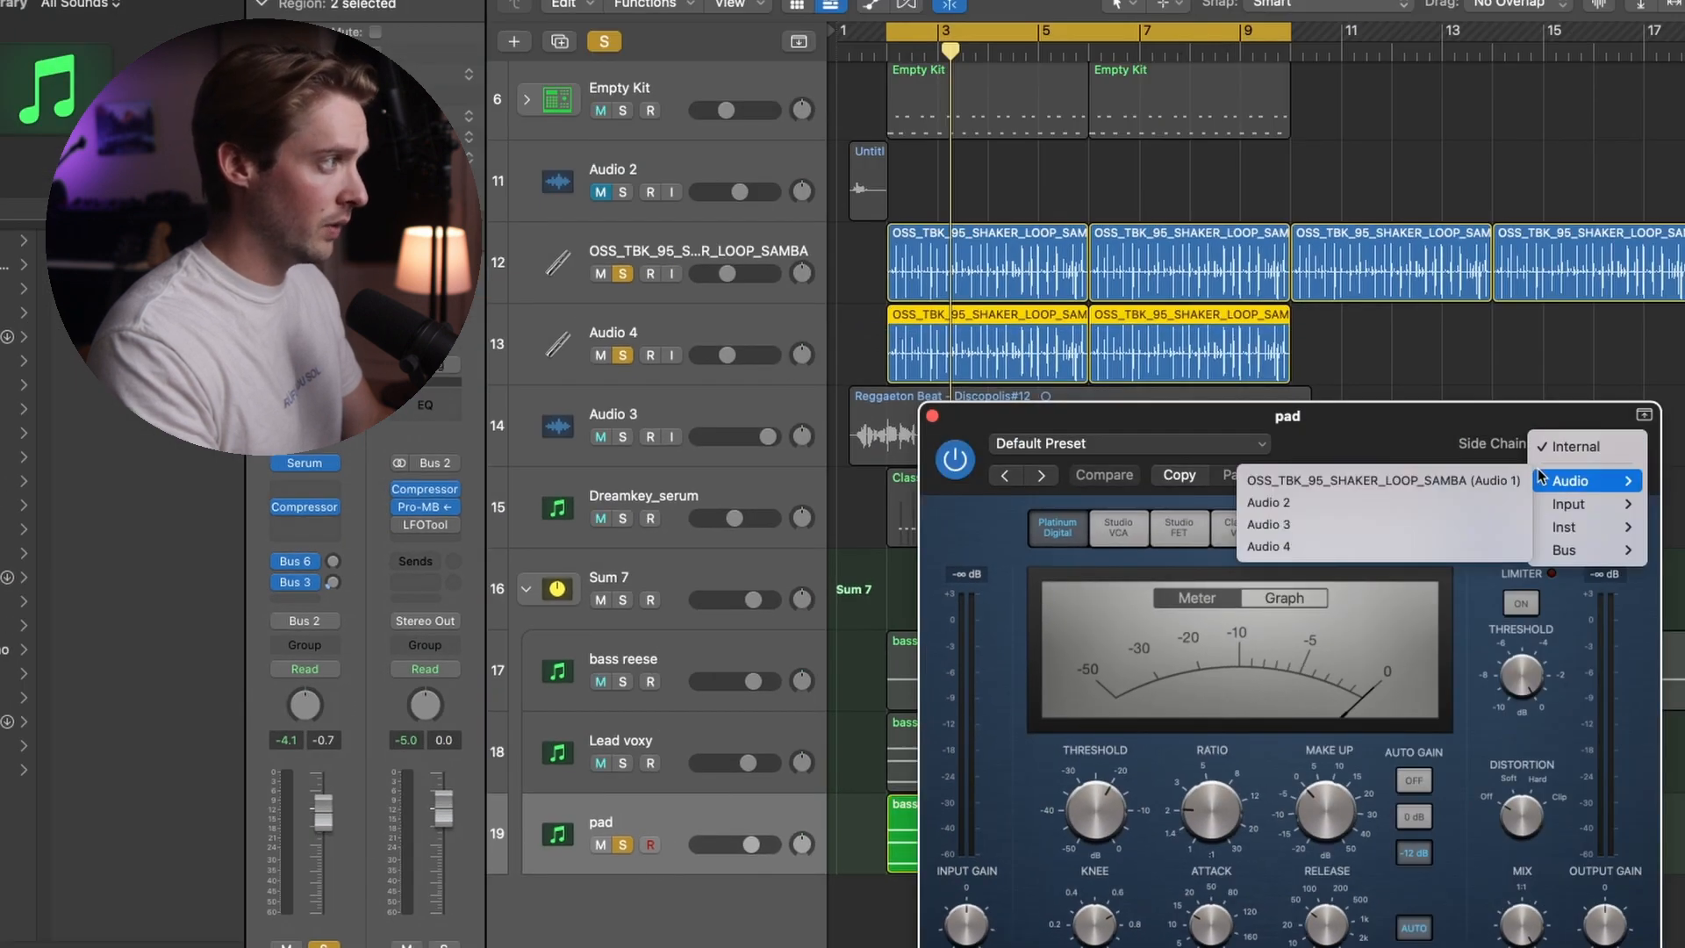
left_click(1392, 546)
Play the loop with the original shaker track unsoloed and adjust the pad Compressor's ratio with auto gain off
left_click_drag(1360, 445, 1478, 102)
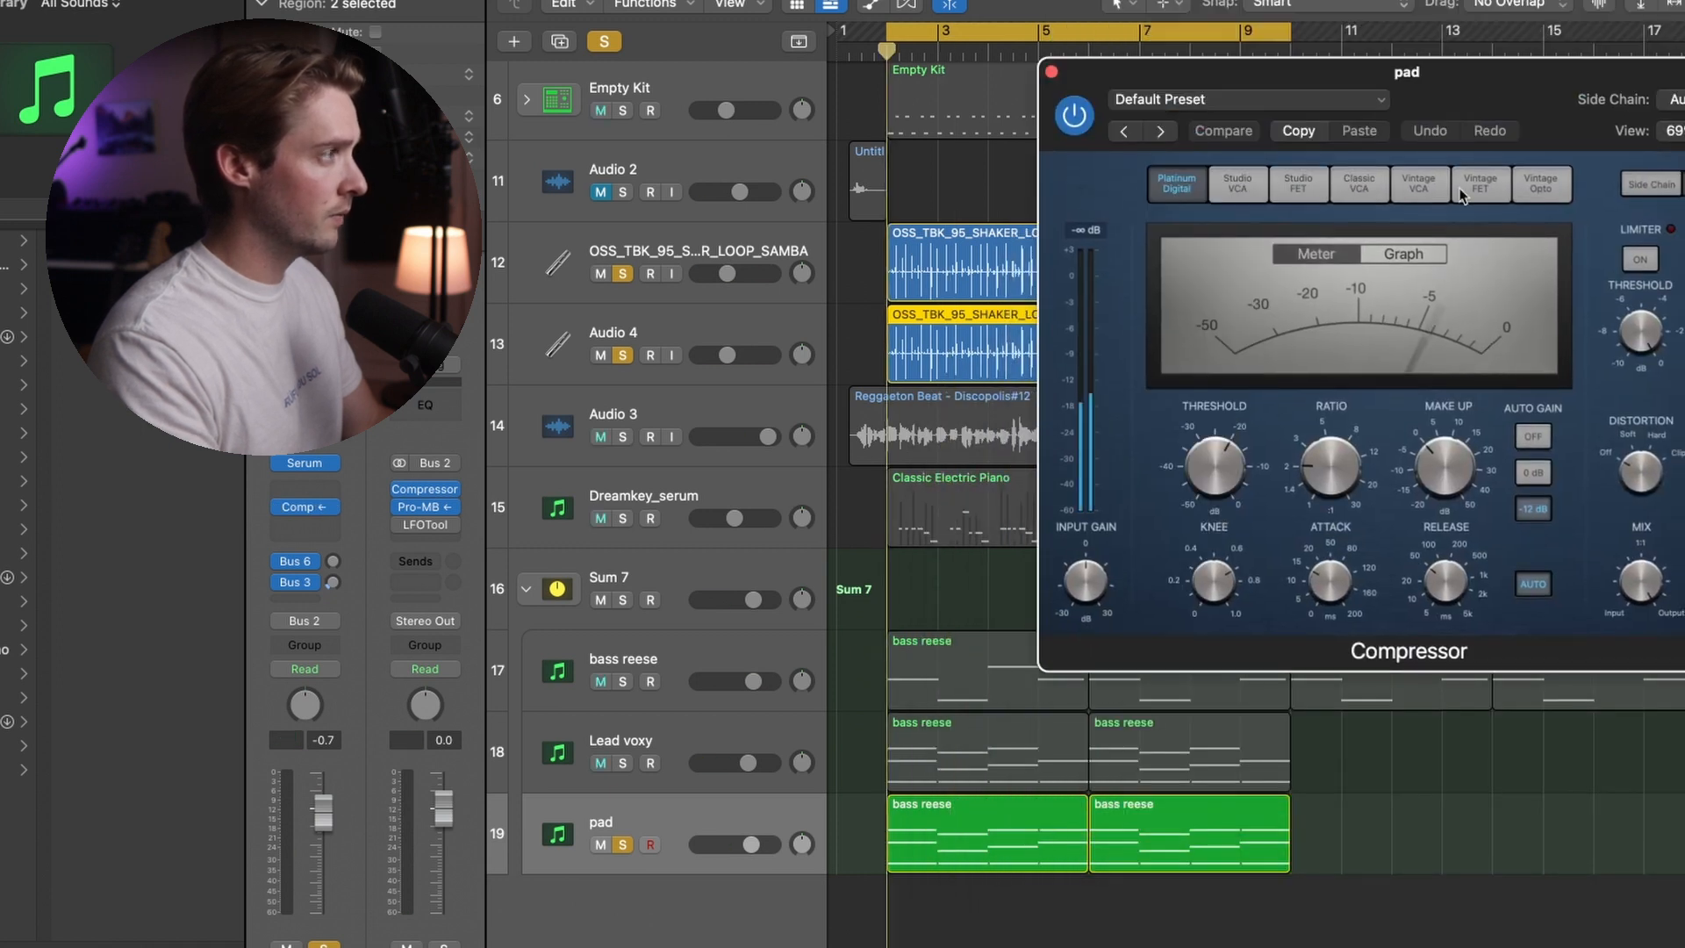
key("space")
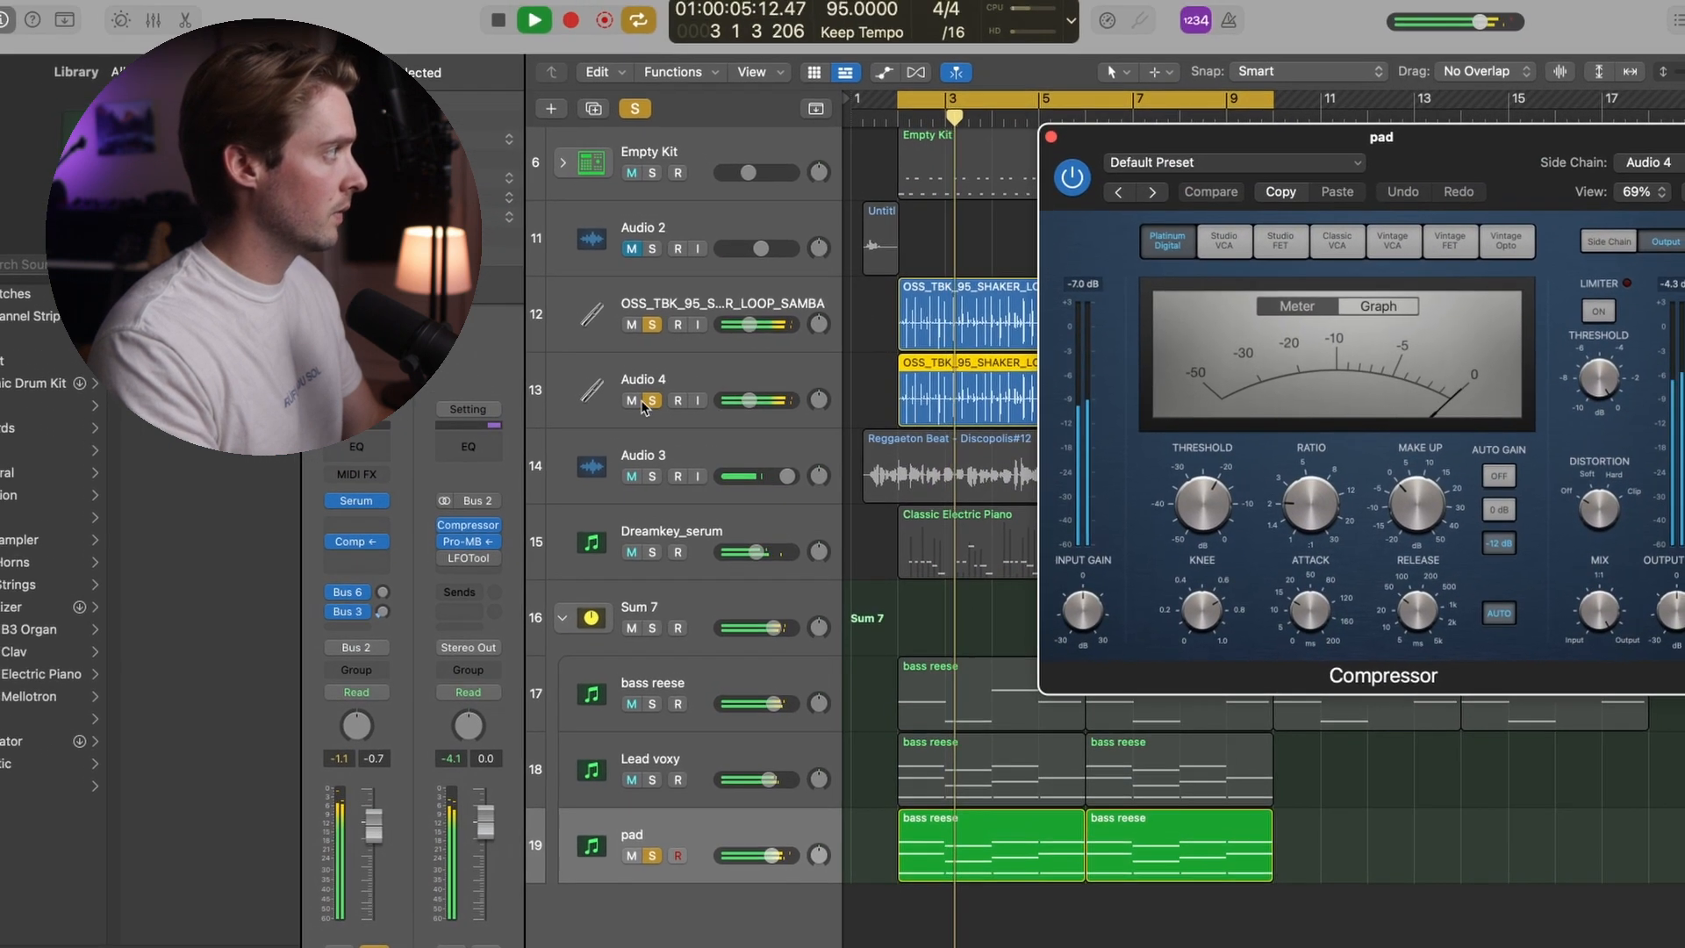
left_click(652, 324)
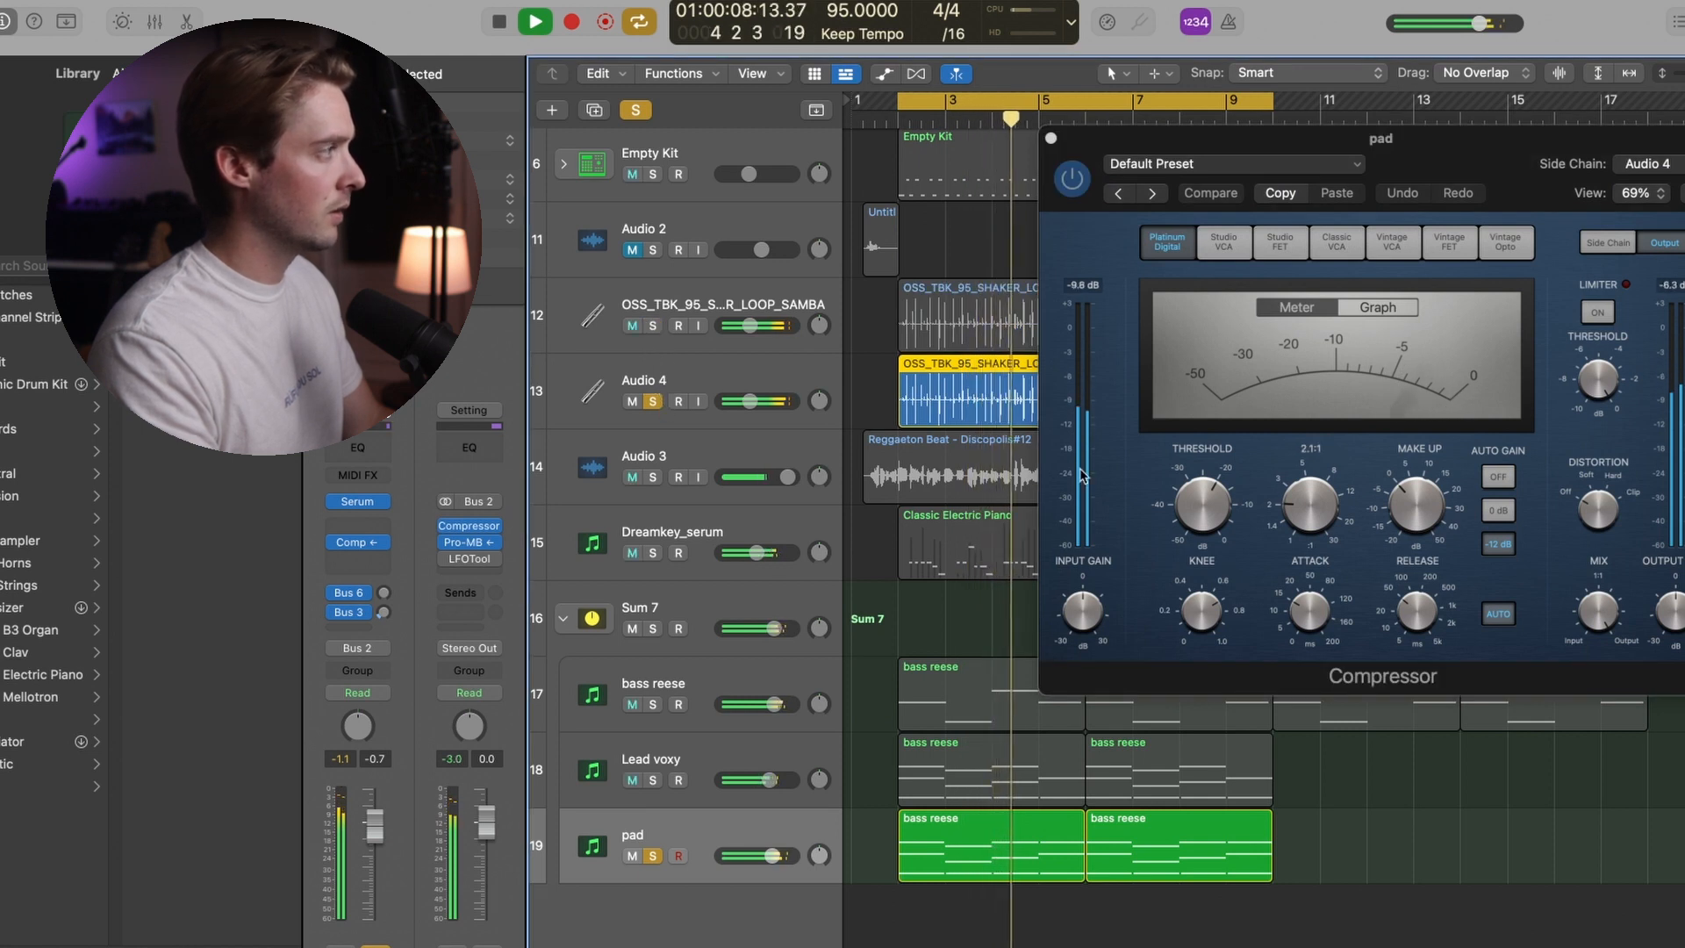
left_click(724, 390)
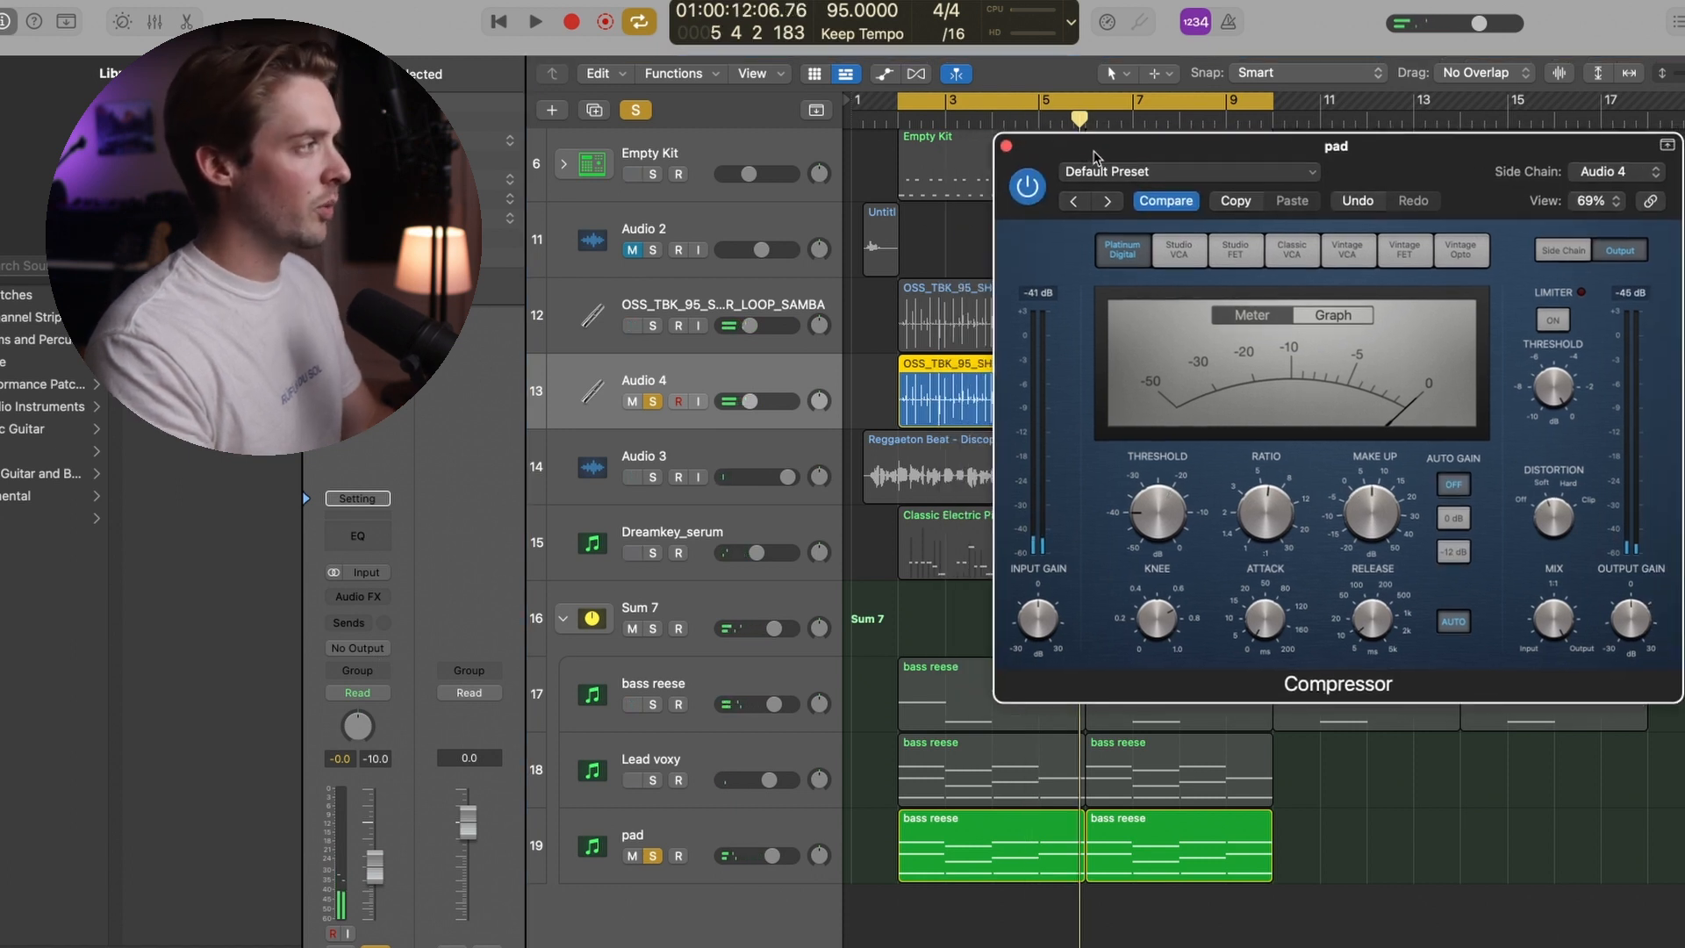
Insert a stereo Pro-MB on the Sum 7 stack and add a mid band centred around 1.5 kHz
key("space")
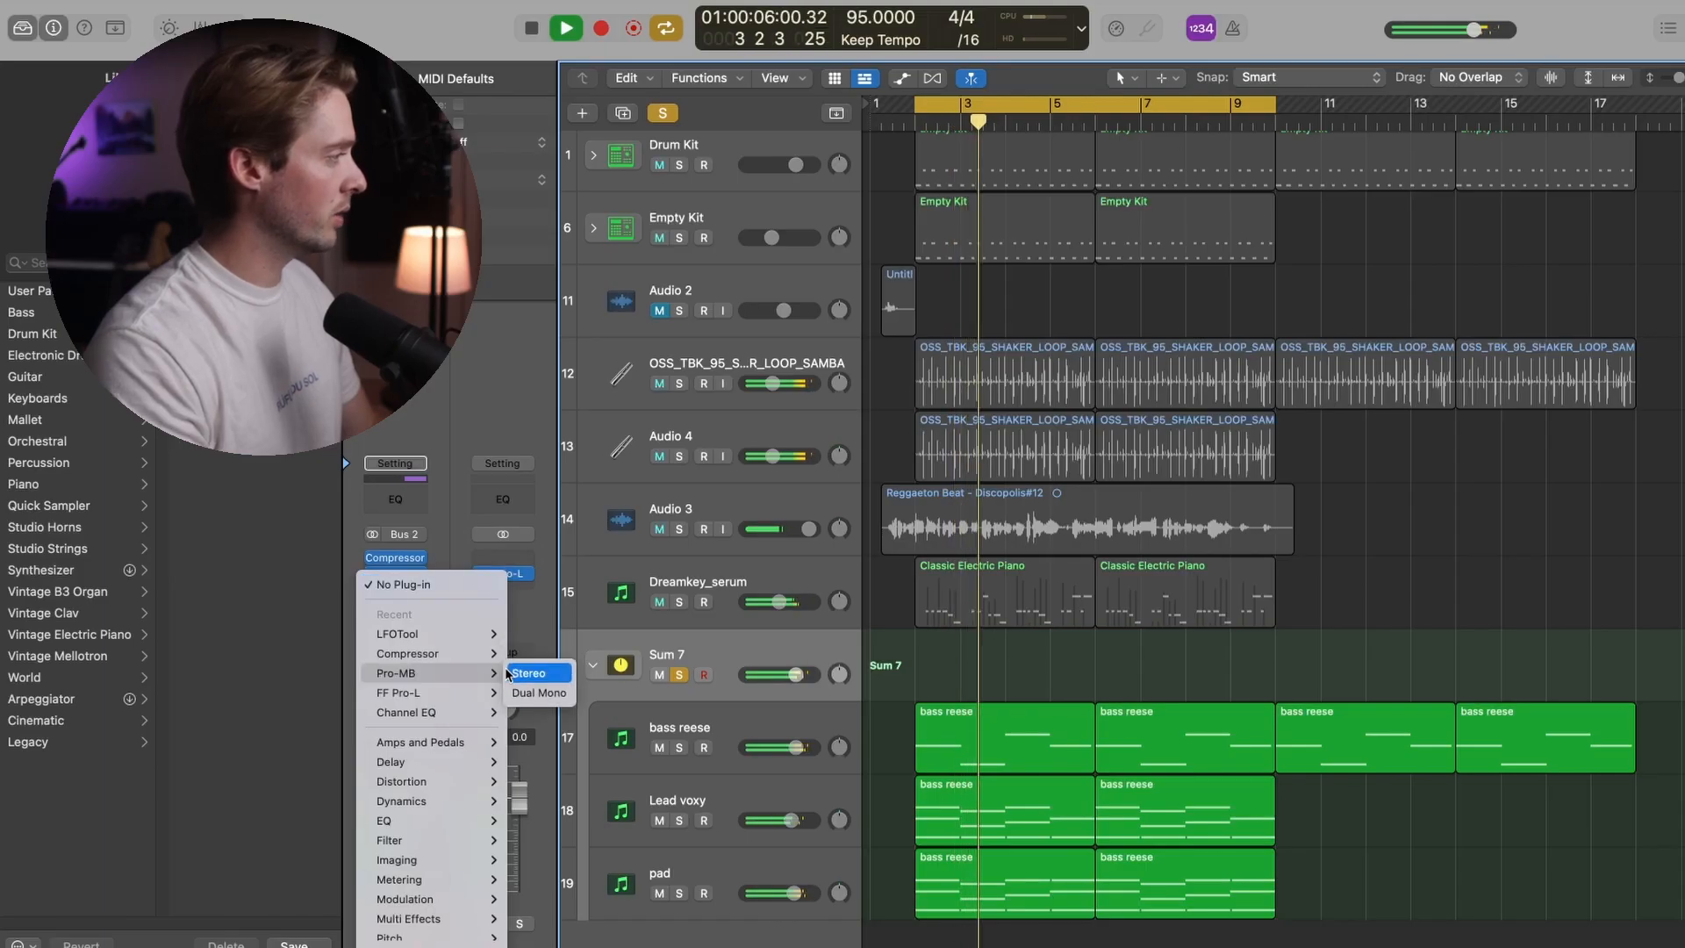
left_click(525, 673)
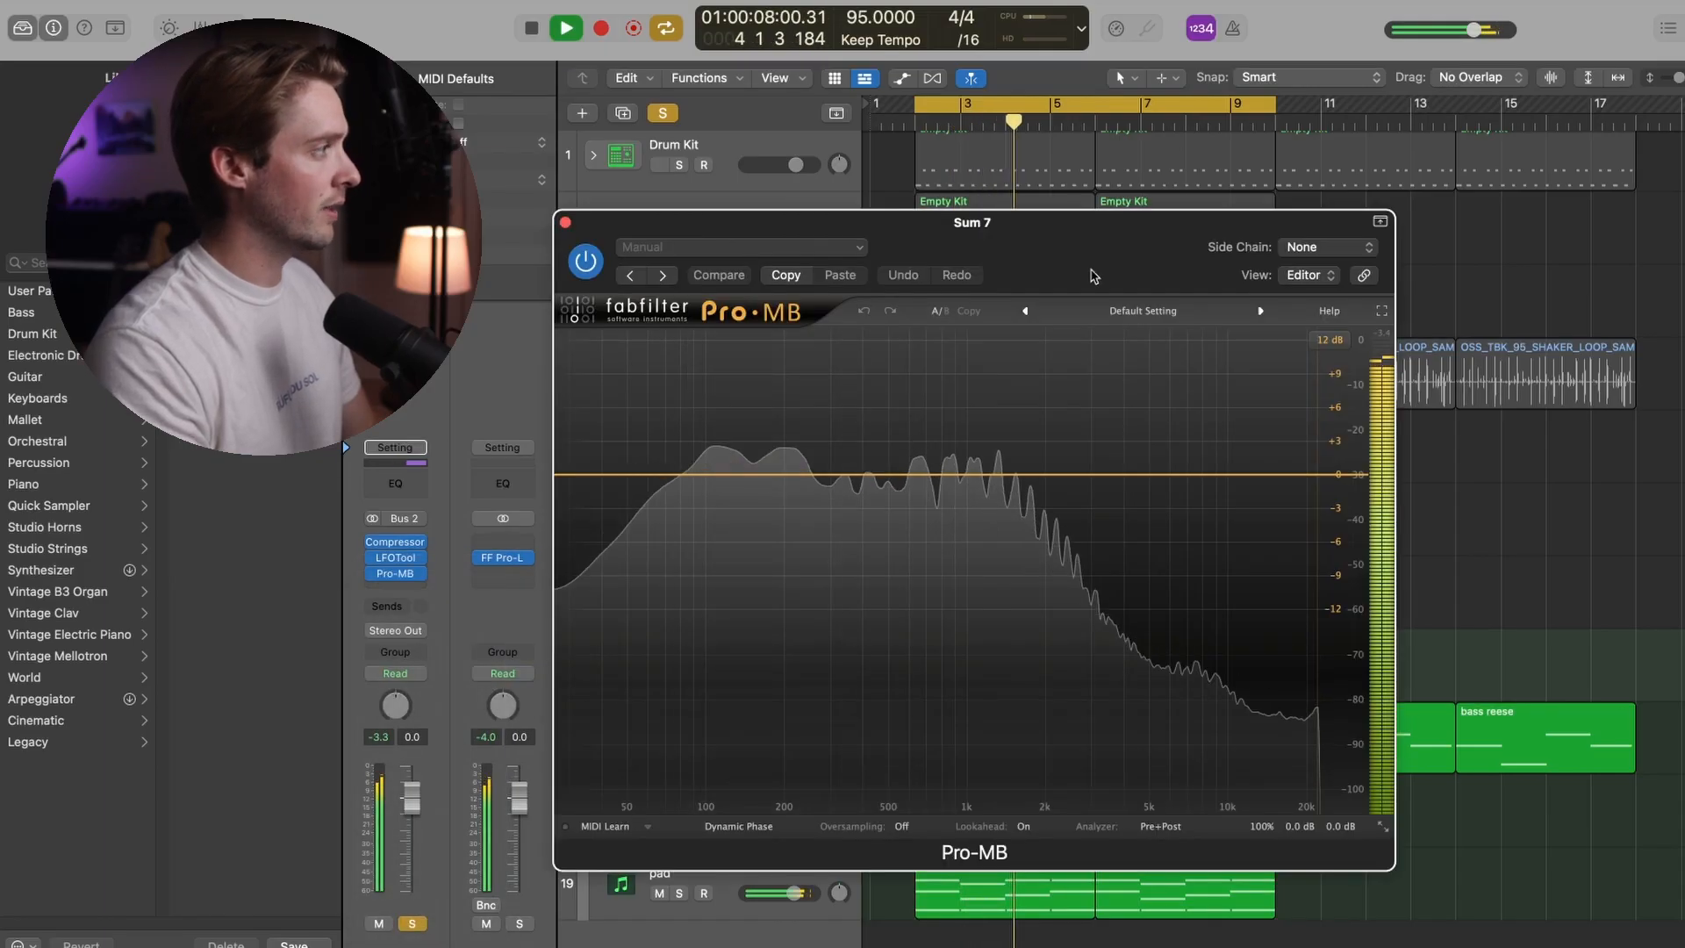
left_click_drag(1094, 276, 1026, 227)
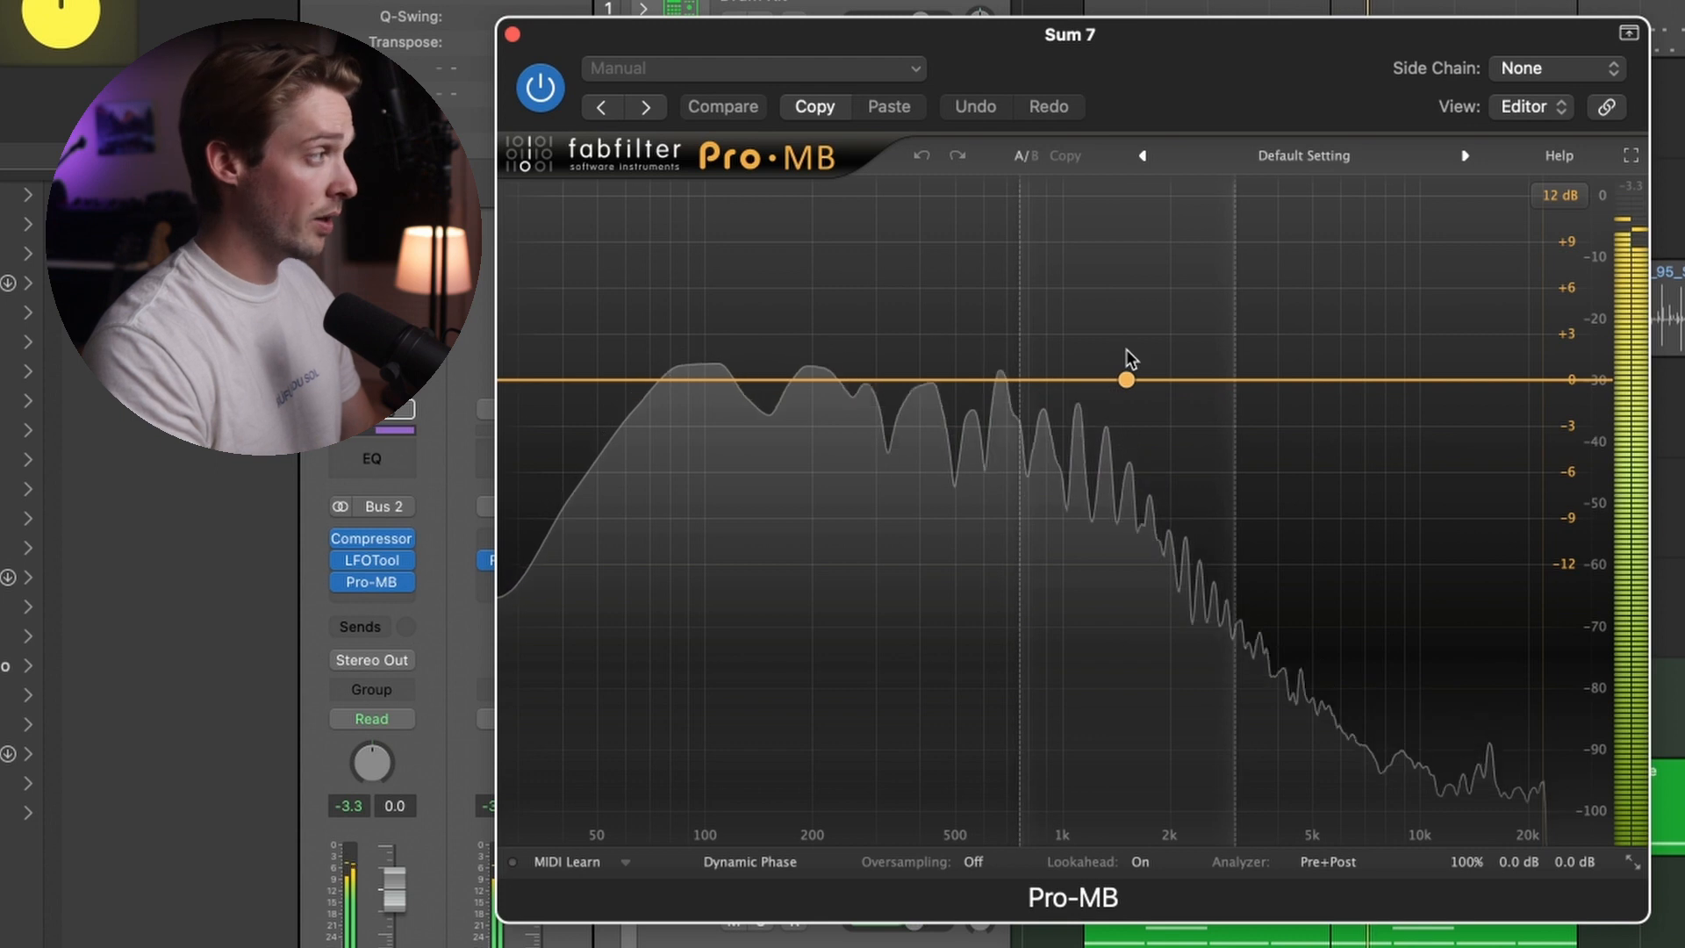
left_click(1127, 360)
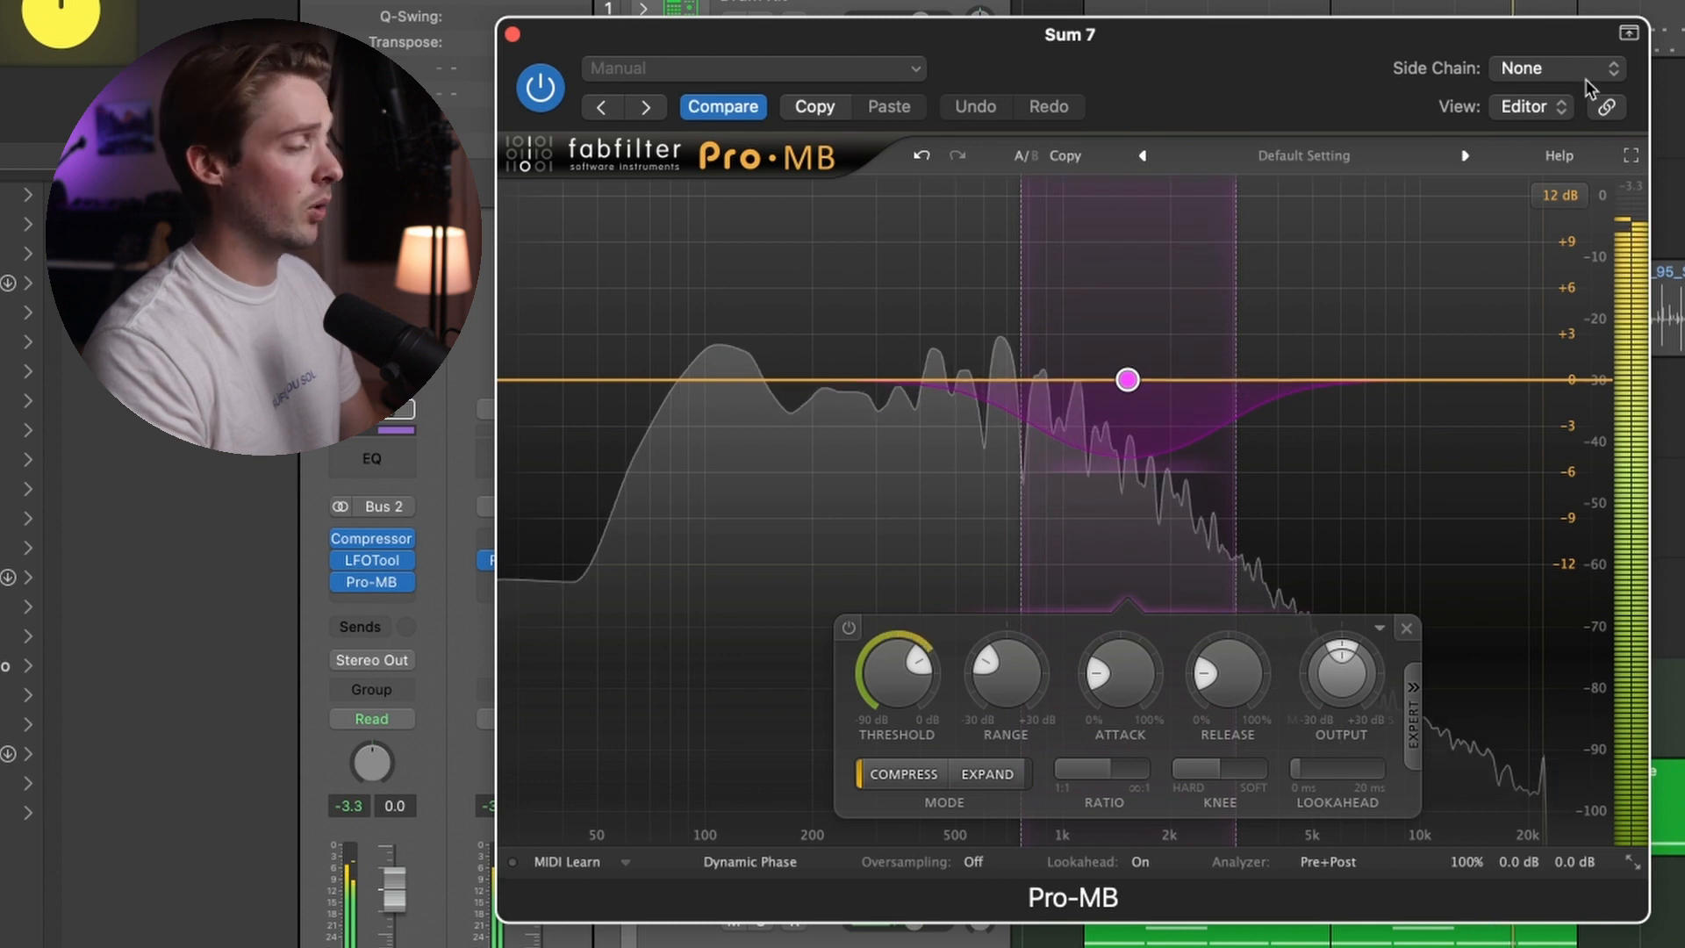
Solo the Audio 3 vocal track and set the Sum 7 Pro-MB side chain source to Audio 3
left_click_drag(1474, 69, 1580, 560)
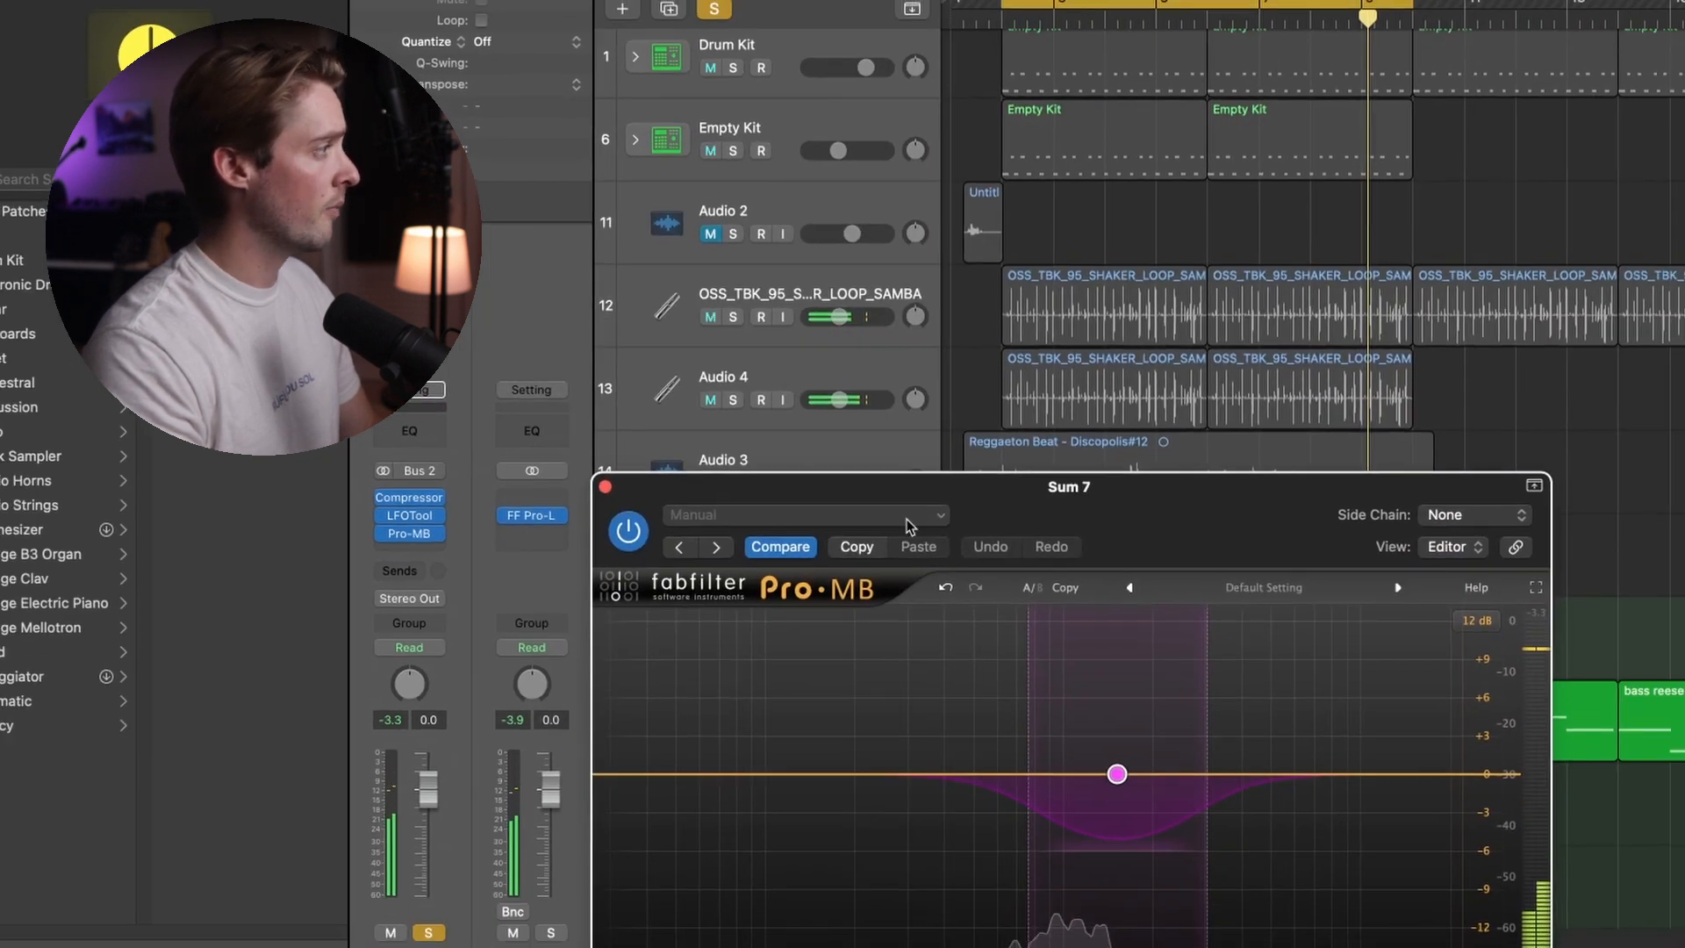
left_click_drag(969, 569, 954, 699)
left_click(733, 482)
left_click_drag(1345, 604, 917, 18)
left_click(1050, 41)
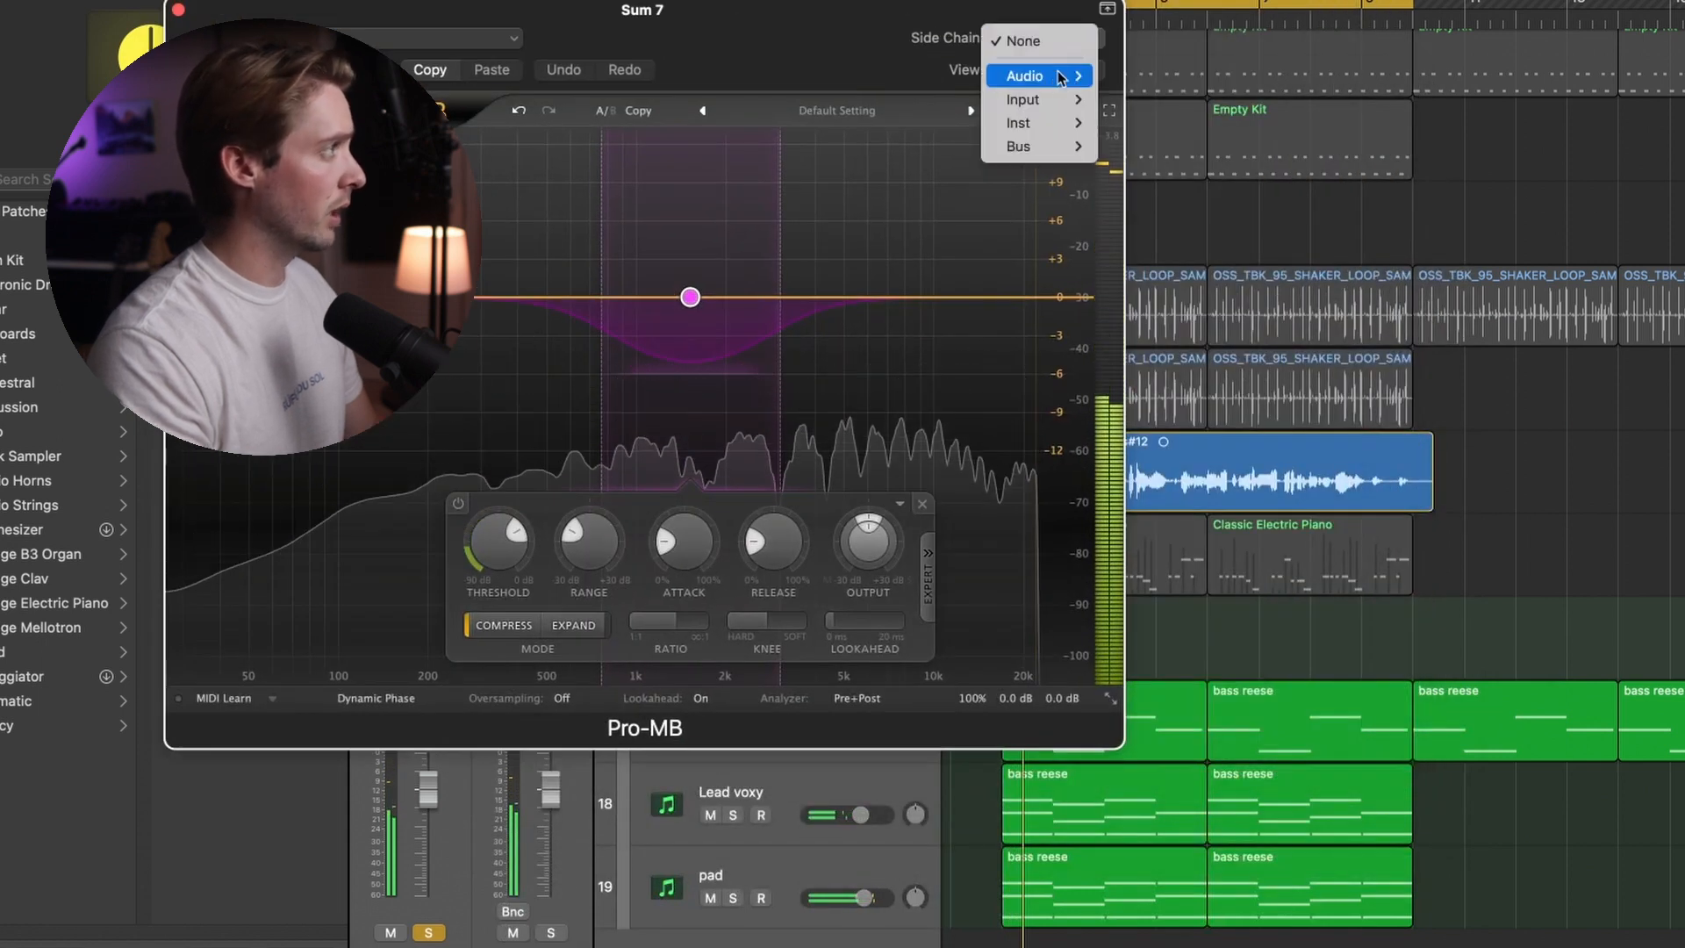
mouse_move(1066, 82)
left_click(1129, 120)
Switch the mid band to external side chain in the expert settings and start playback
left_click_drag(933, 69, 1120, 109)
left_click(1115, 610)
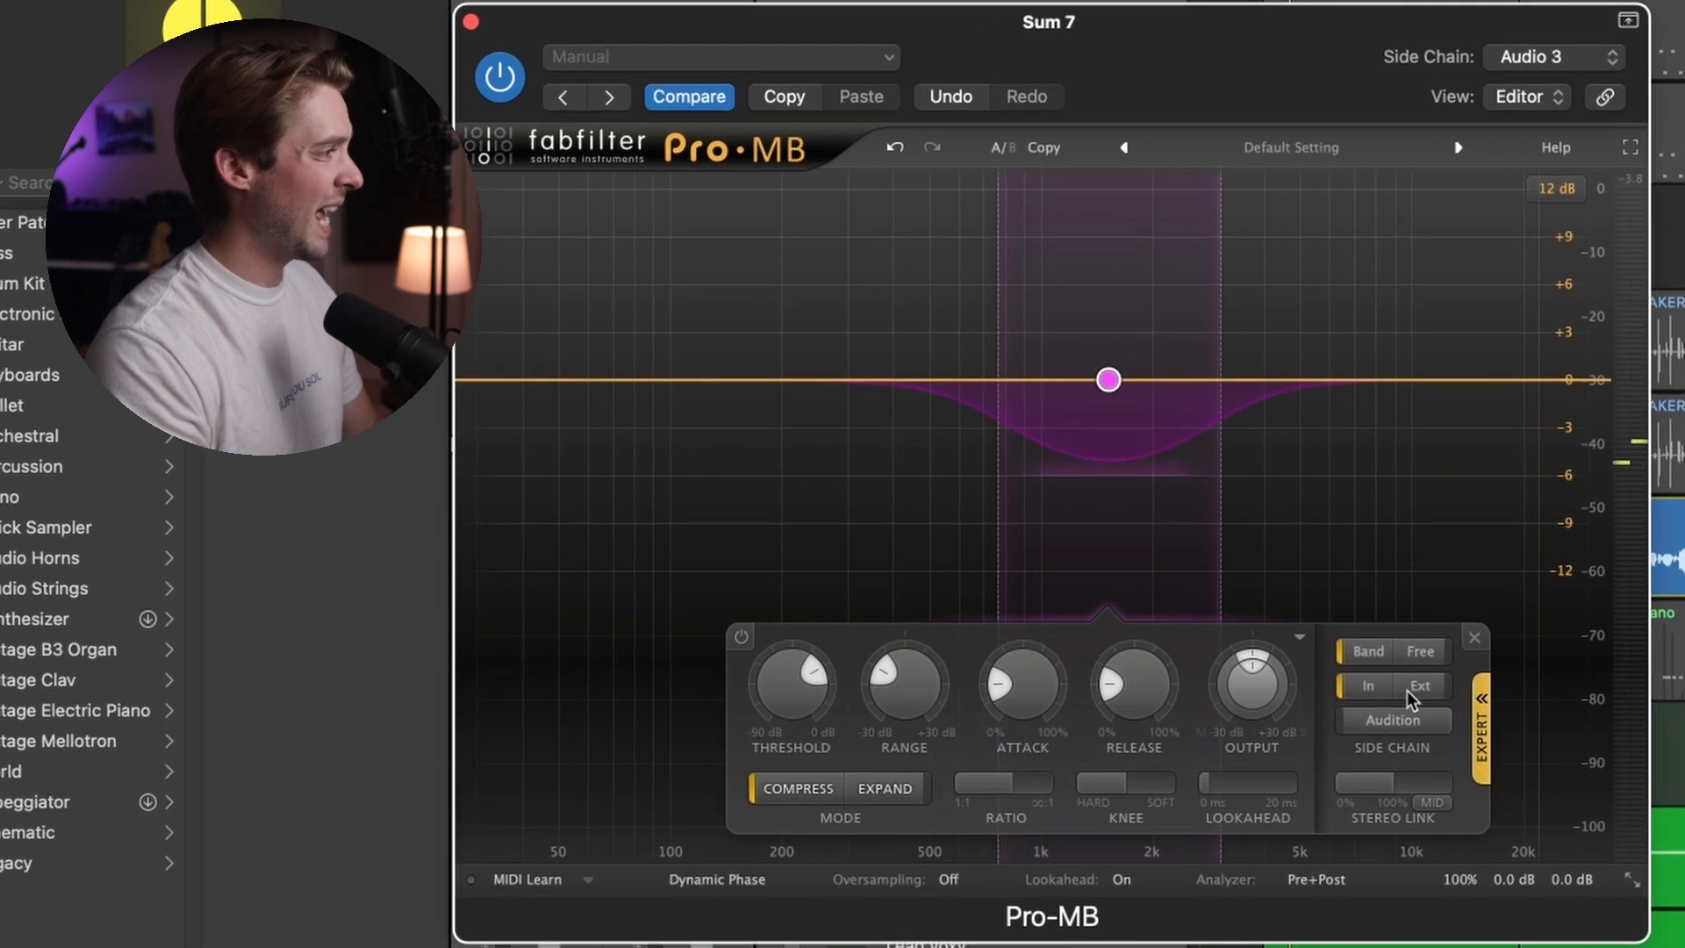
key("space")
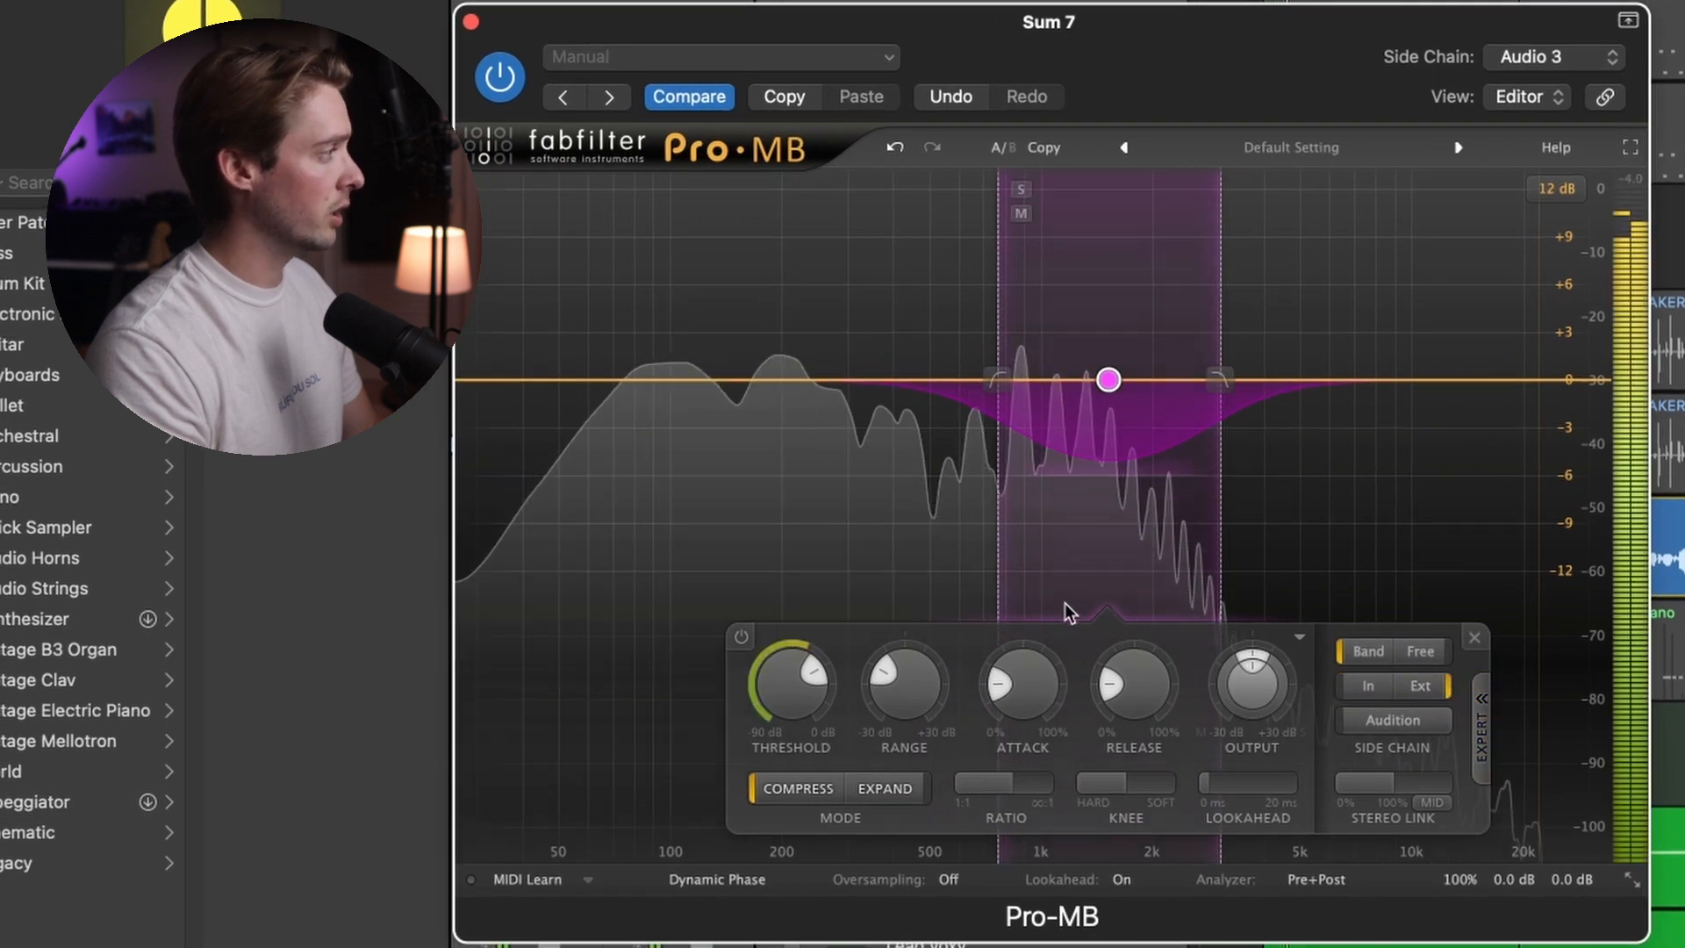
Lower the mid band's threshold, set its attack to 26.5%, and close the Pro-MB window
left_click_drag(793, 694, 791, 757)
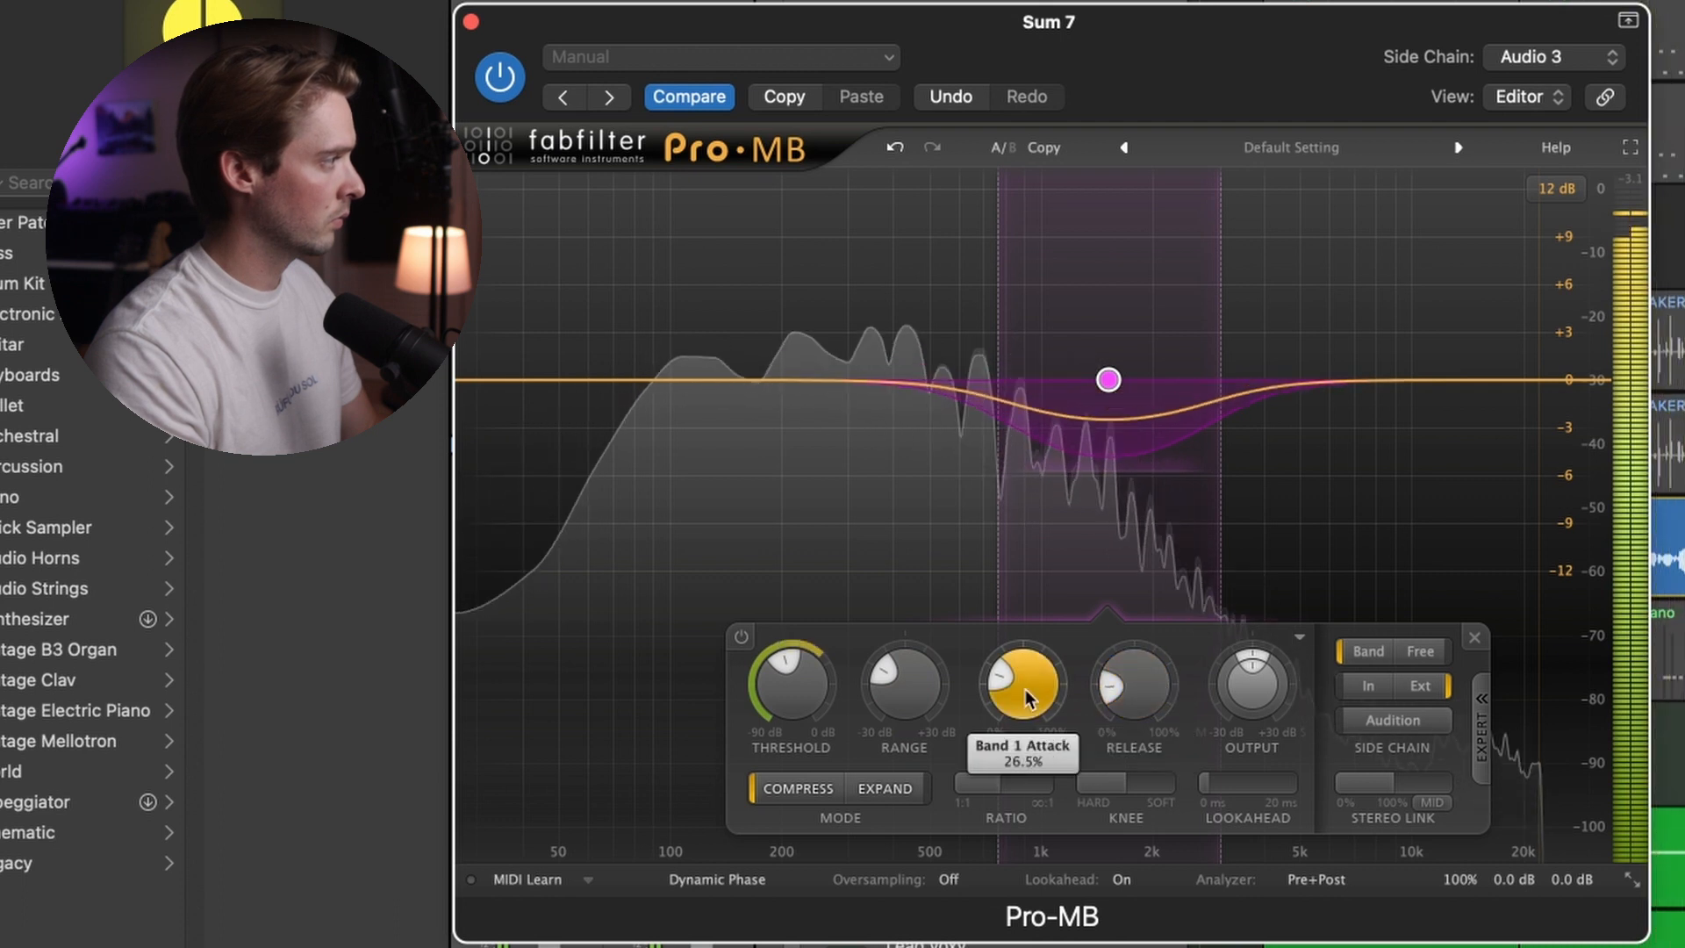
left_click_drag(1140, 54, 1500, 92)
left_click(829, 61)
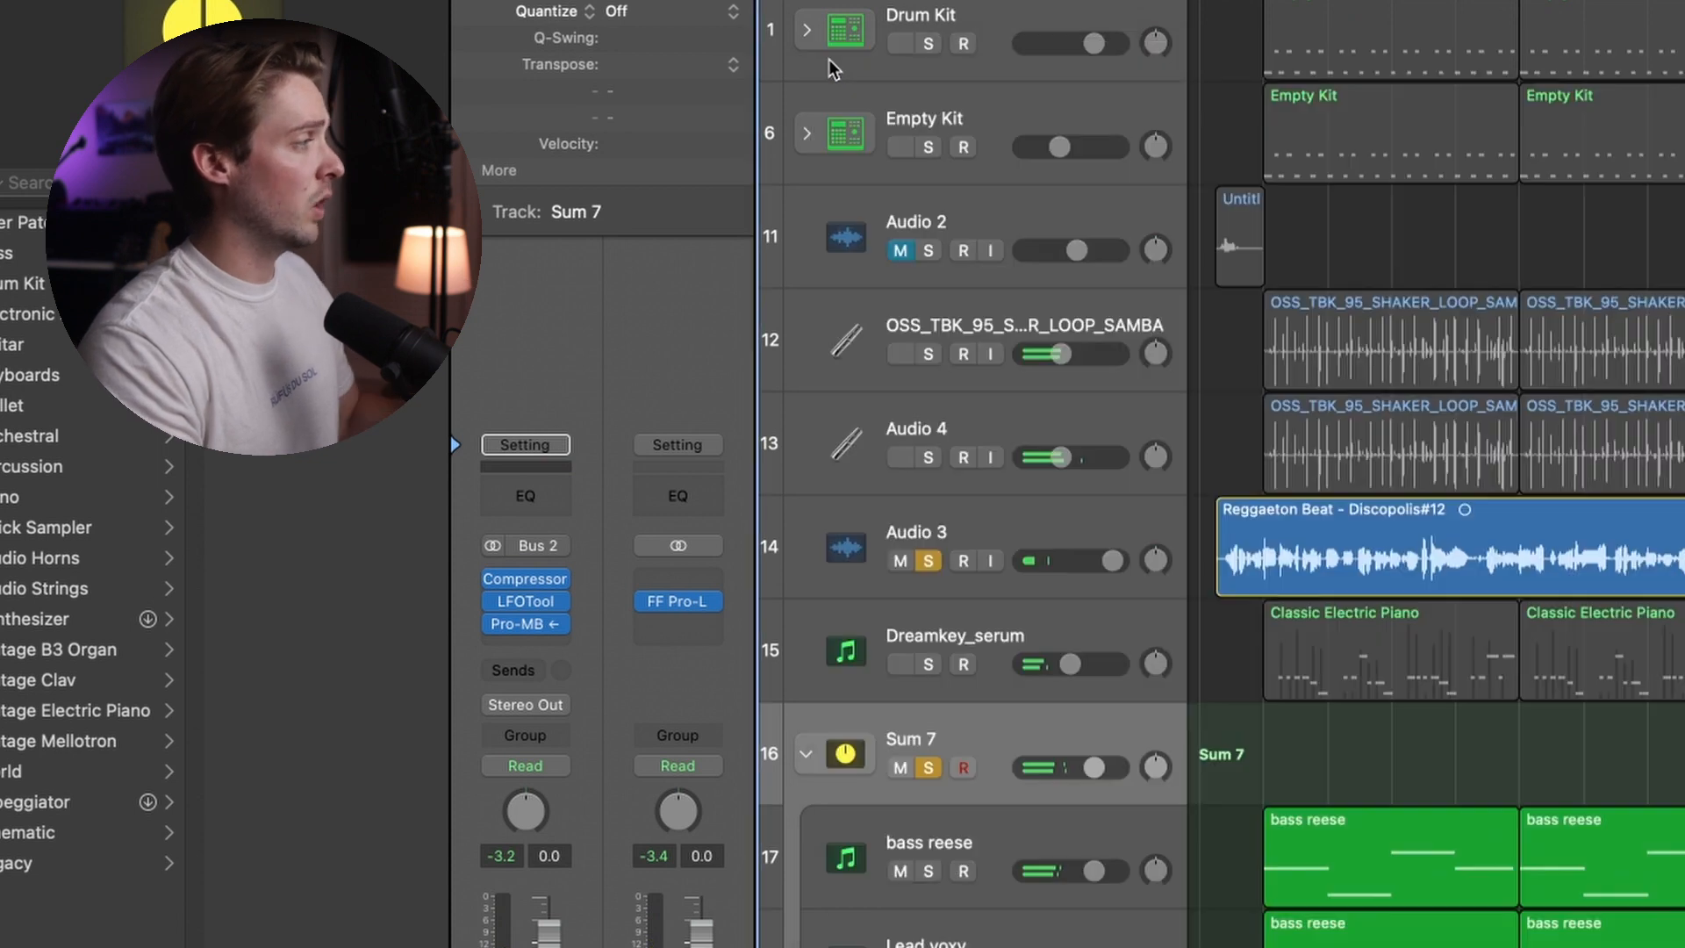
Select the Audio 3 vocal track, turn off the track solos and play the full mix
left_click(1081, 536)
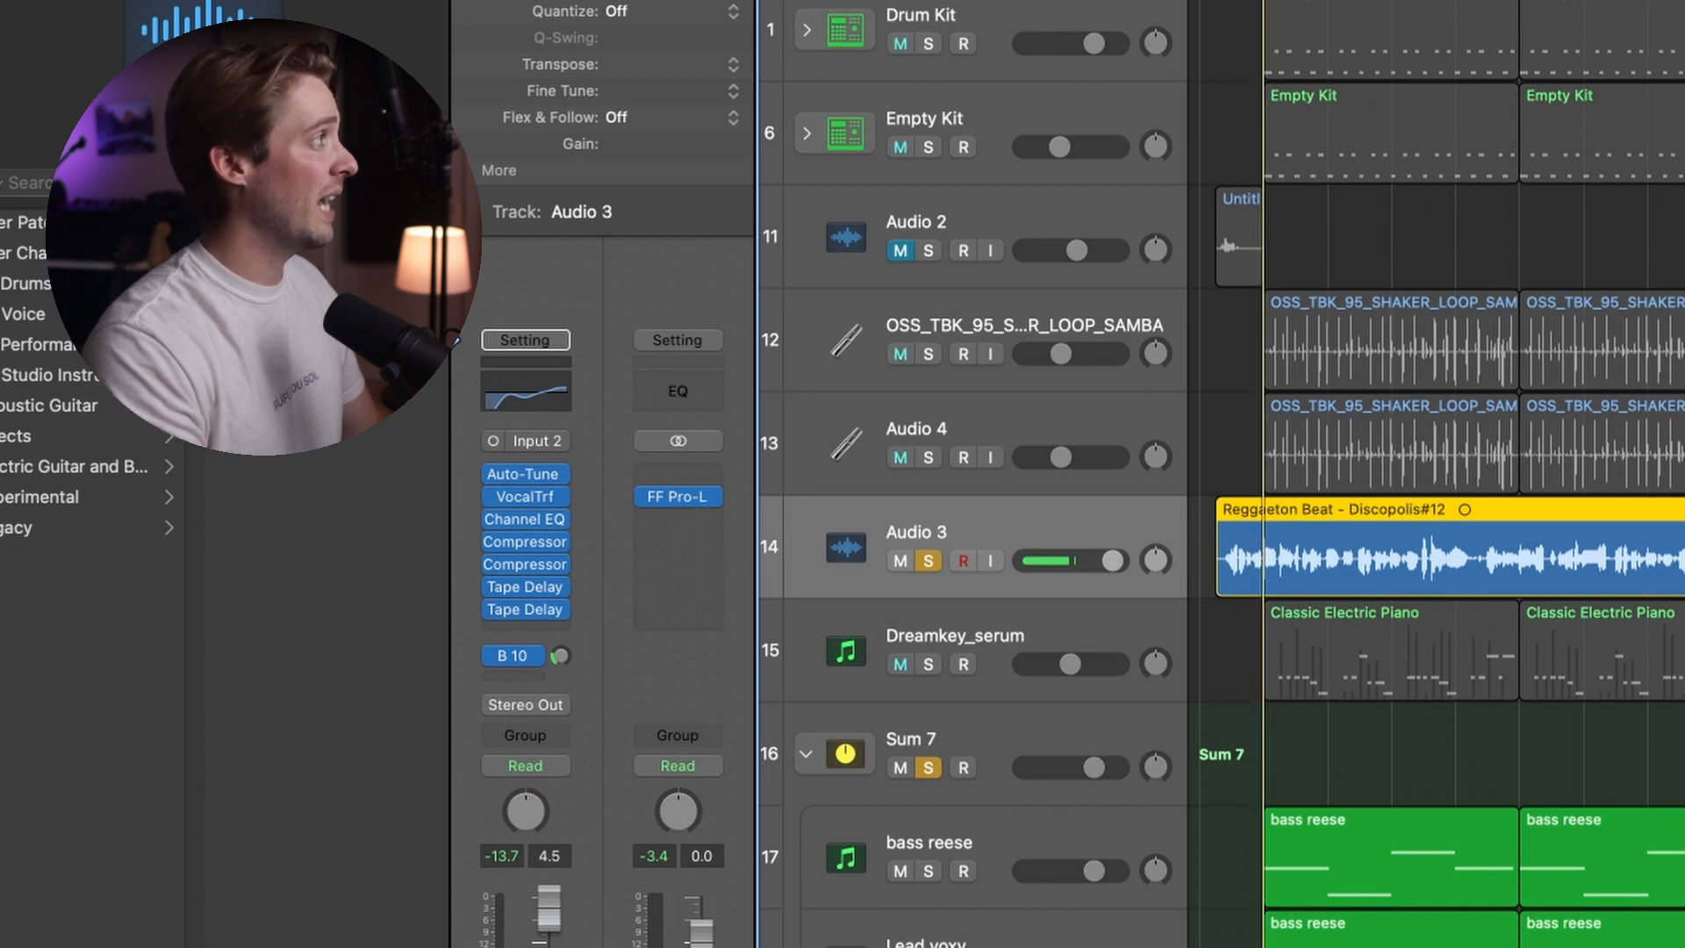
key("ctrl+s")
key("space")
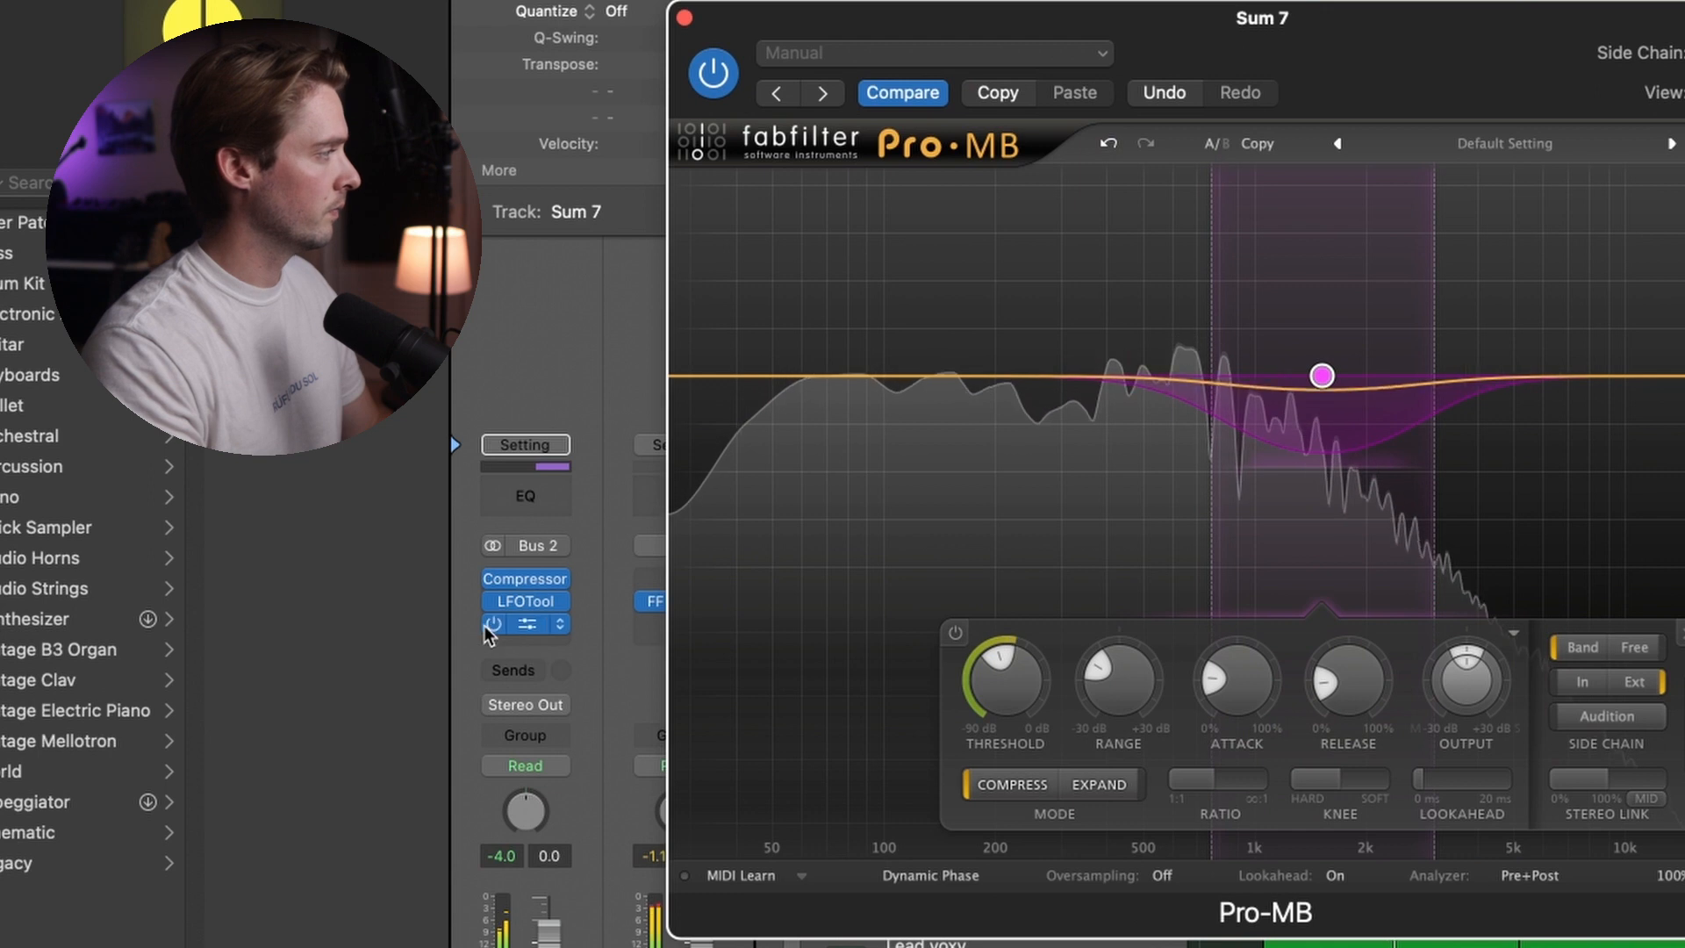
Compare the mix with the Sum 7 Pro-MB active and bypassed, leave it bypassed and close its window
left_click(493, 624)
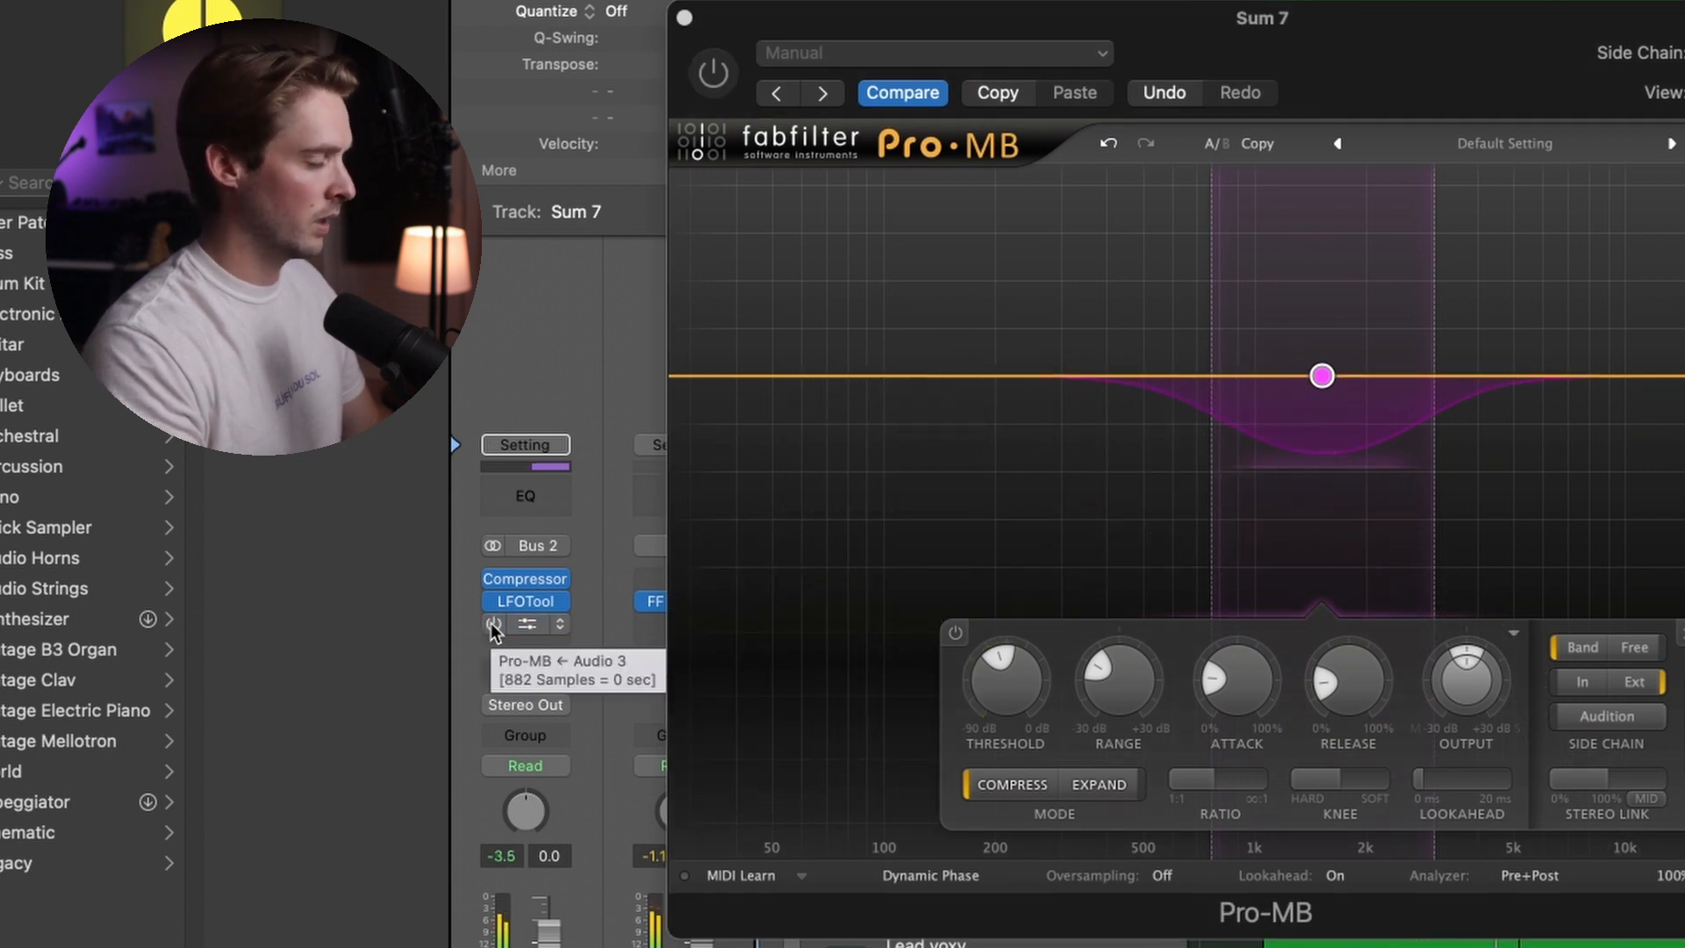
left_click(492, 624)
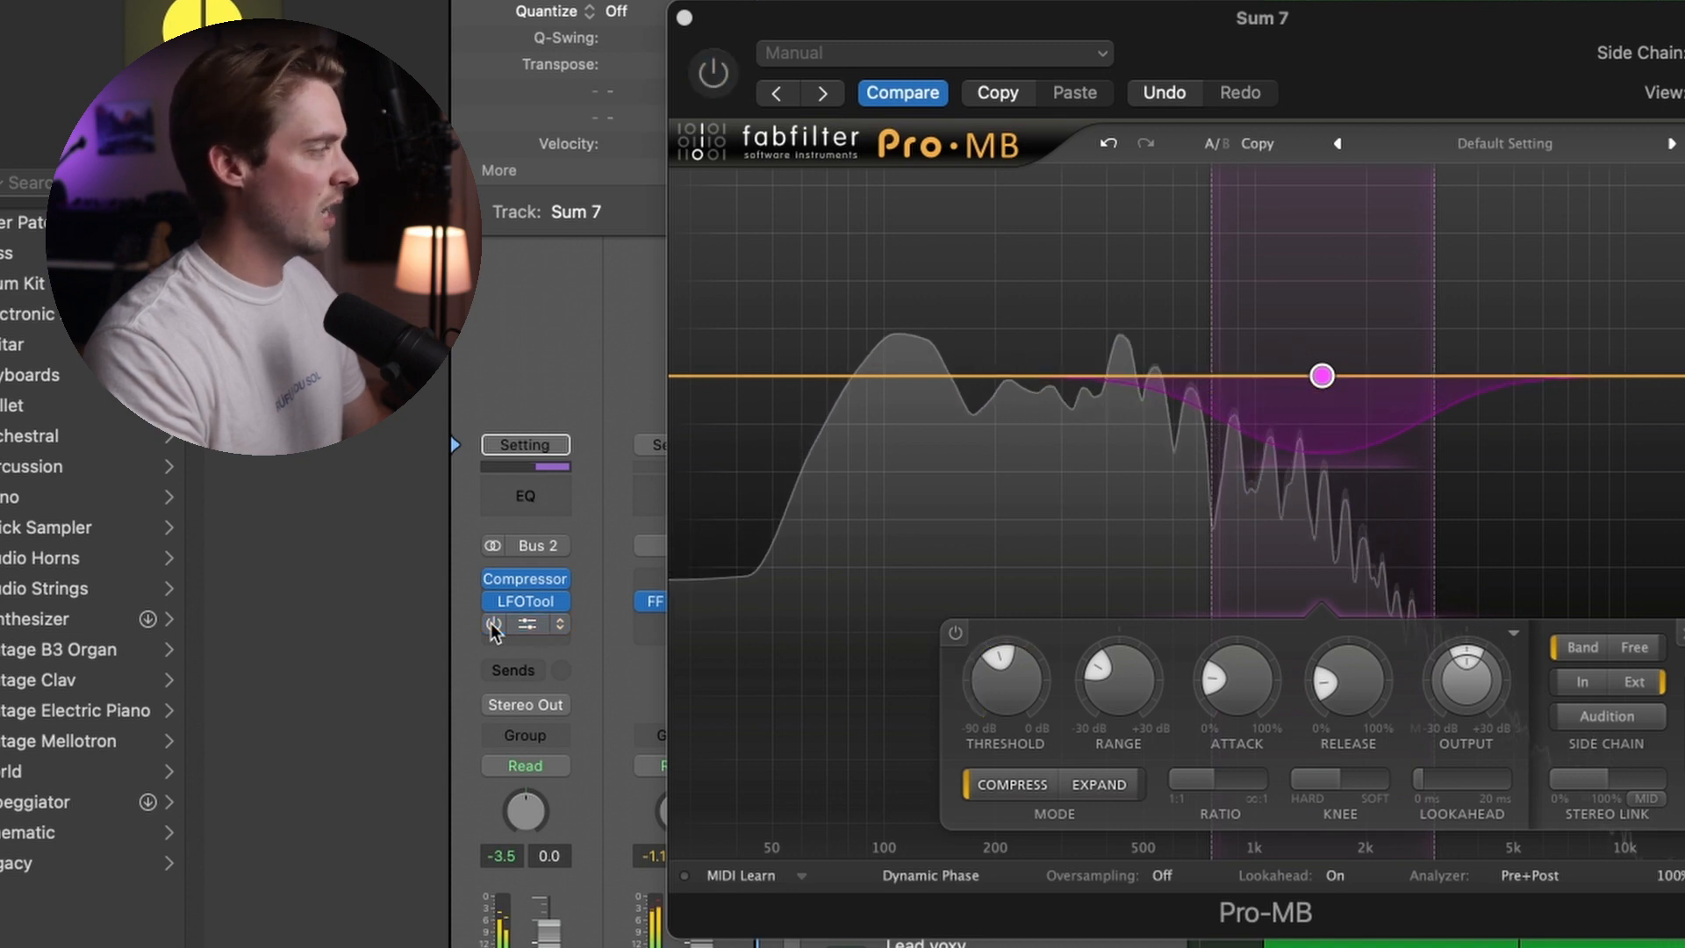
left_click(494, 623)
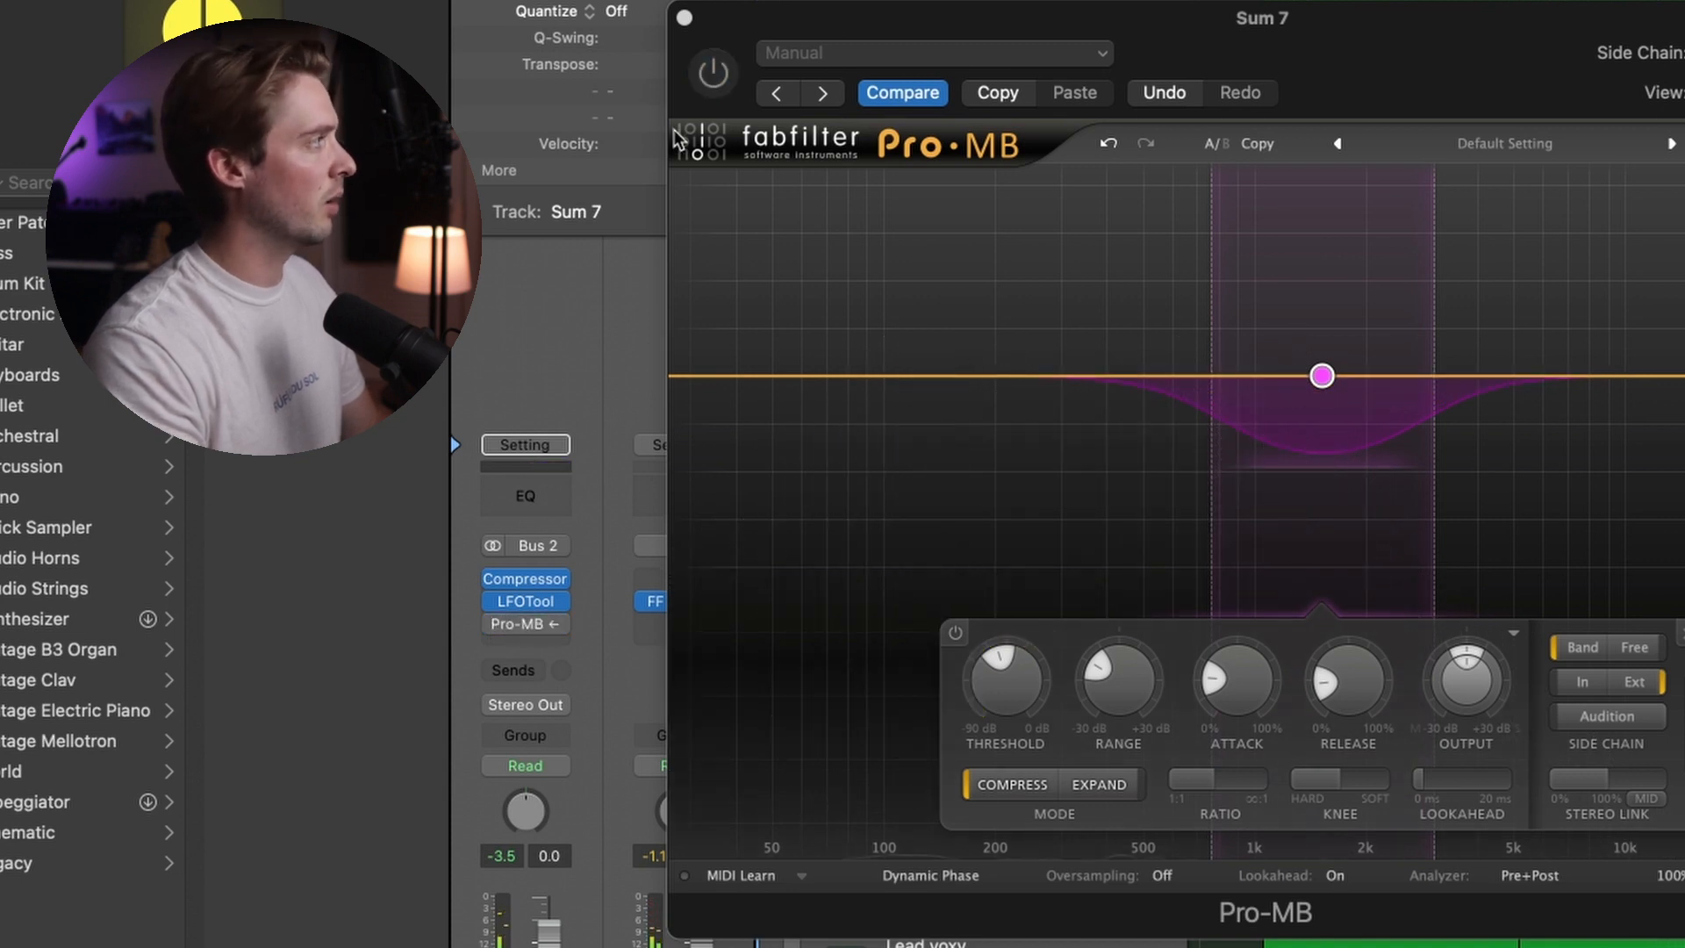
left_click(685, 17)
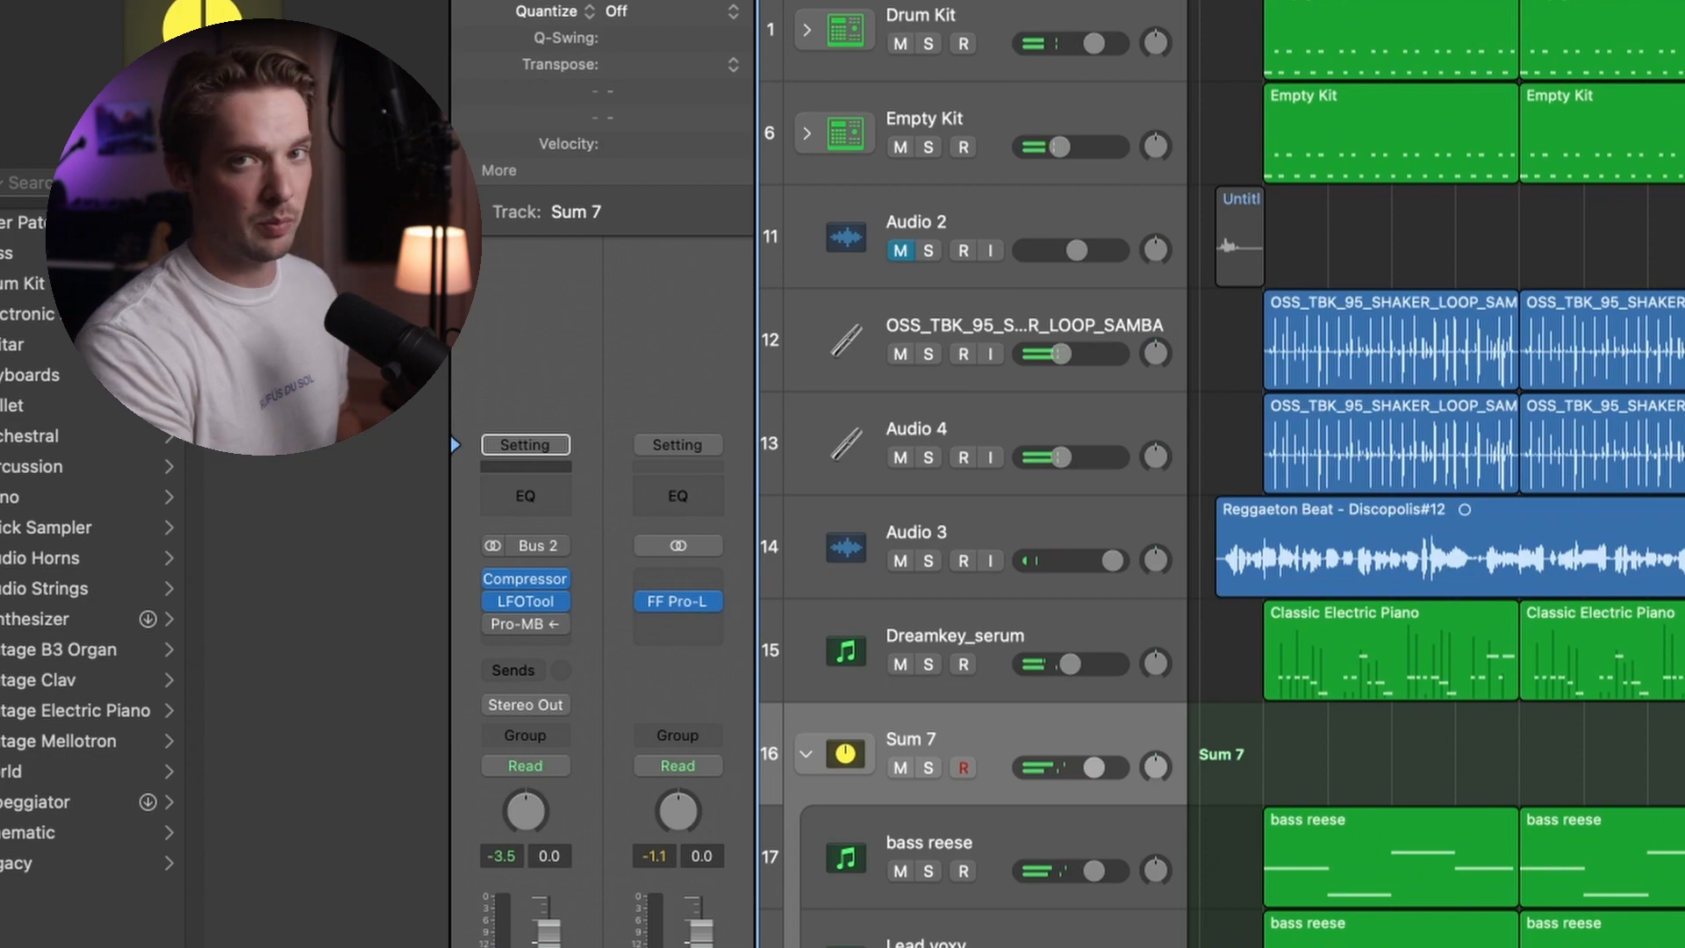